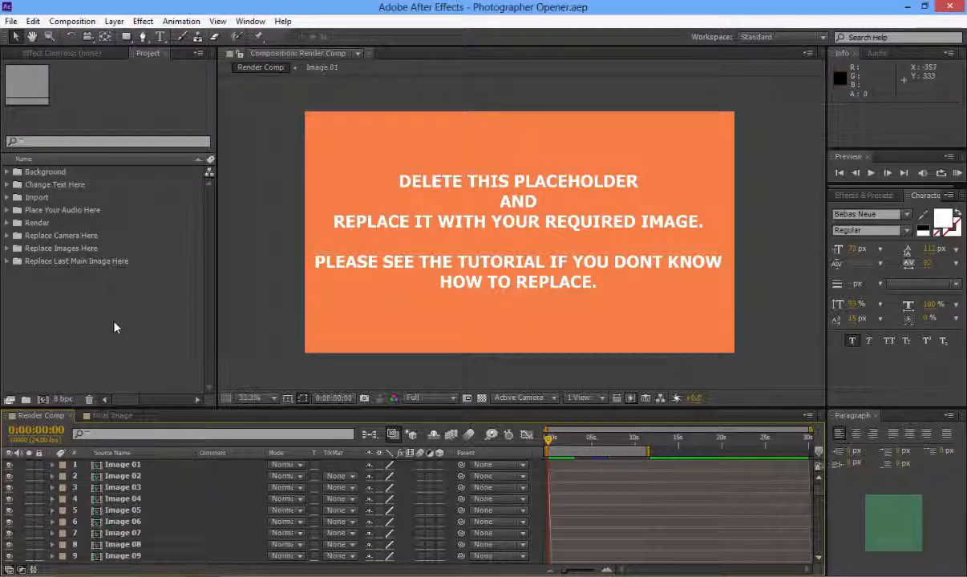
Step: Open the Image 01 composition from the Replace Images Here folder
left_click(116, 415)
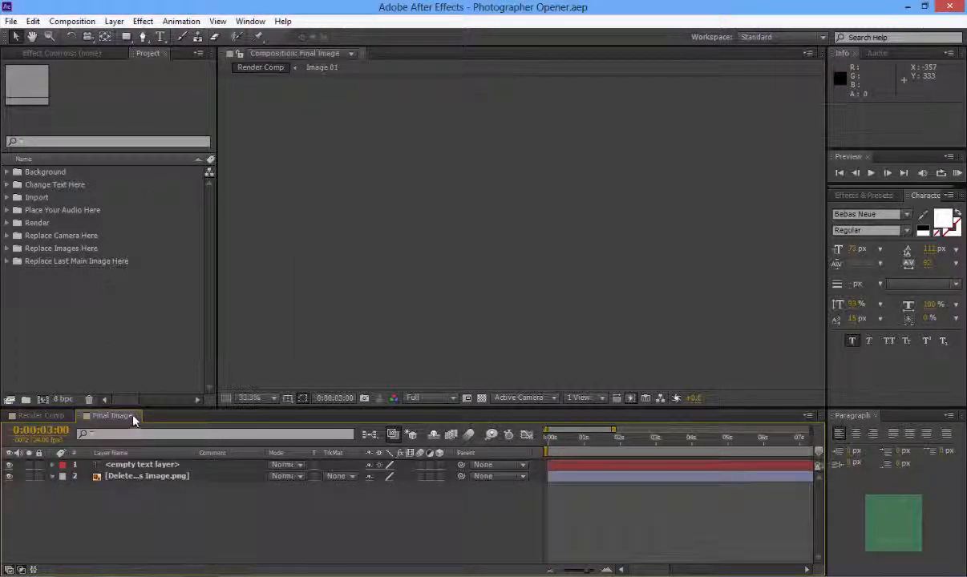
left_click(8, 249)
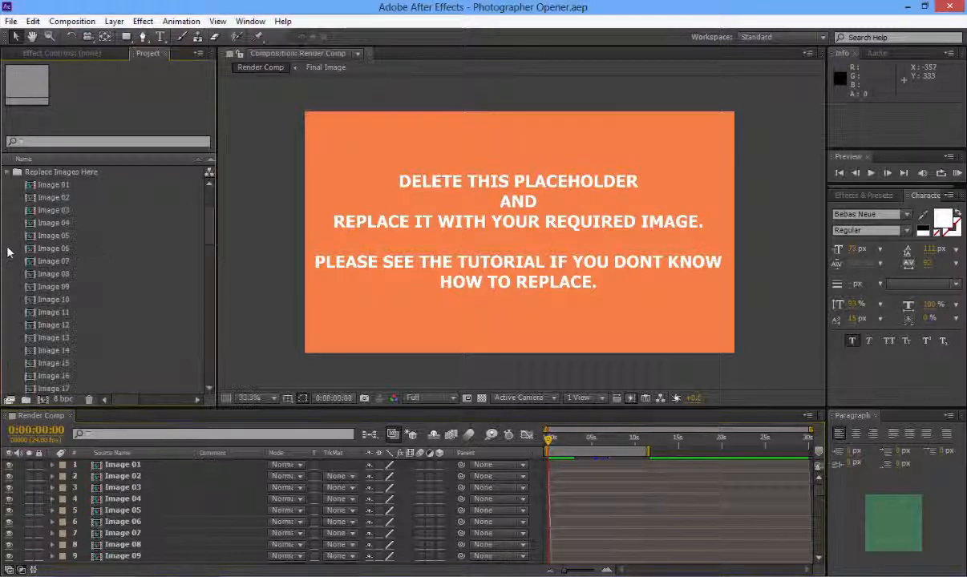
left_click(62, 186)
double_click(62, 188)
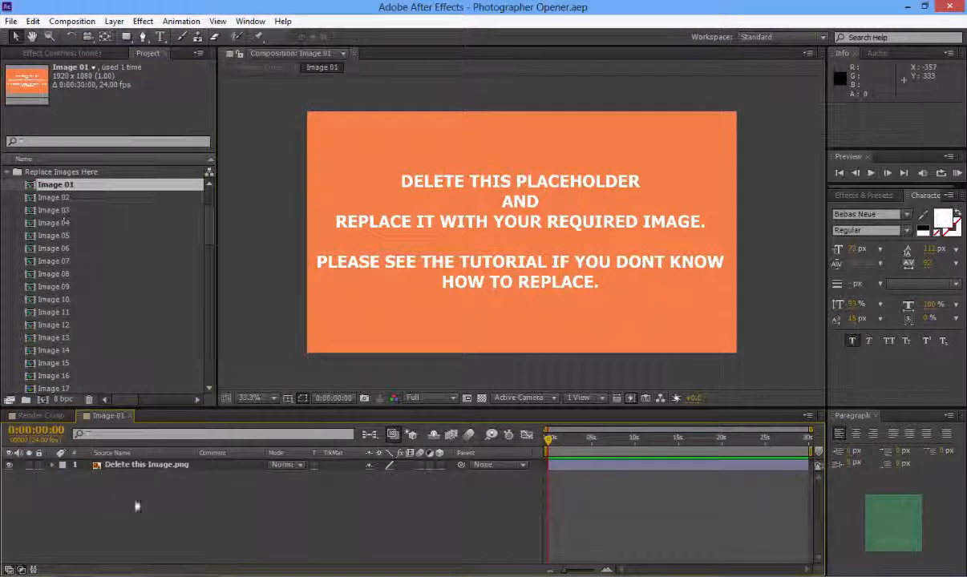
Step: Collapse the Replace Images Here folder and delete the Delete this Image.png placeholder layer from Image 01
left_click(164, 465)
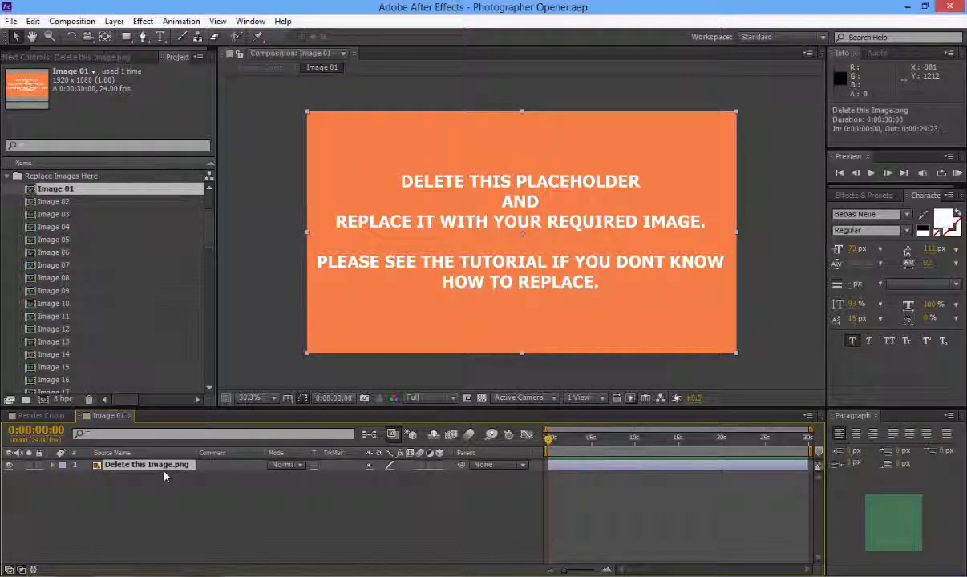
left_click(8, 176)
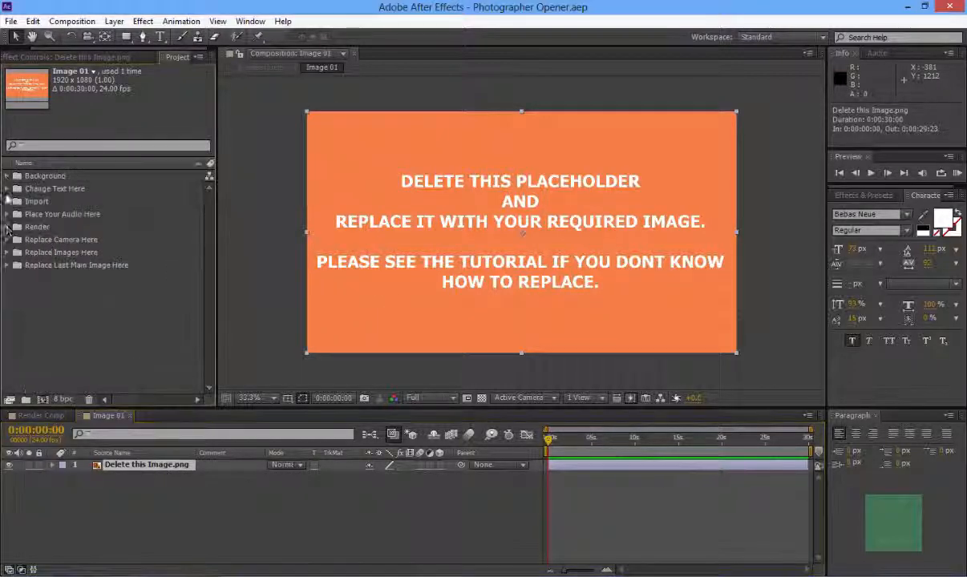
left_click(147, 466)
key("Delete")
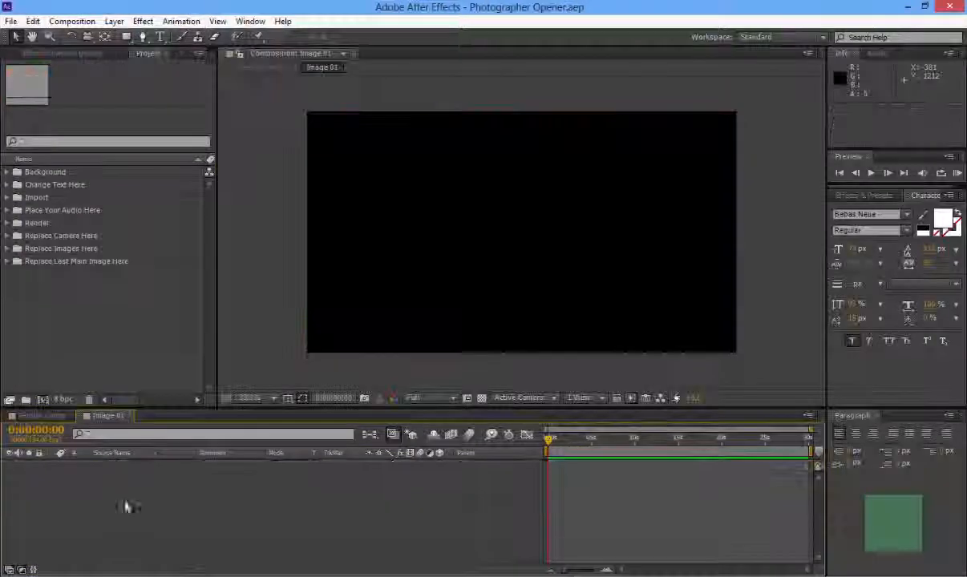
Step: Import the first four photos of the Unsplash 2 folder in File Explorer into the project's Import folder
left_click(172, 575)
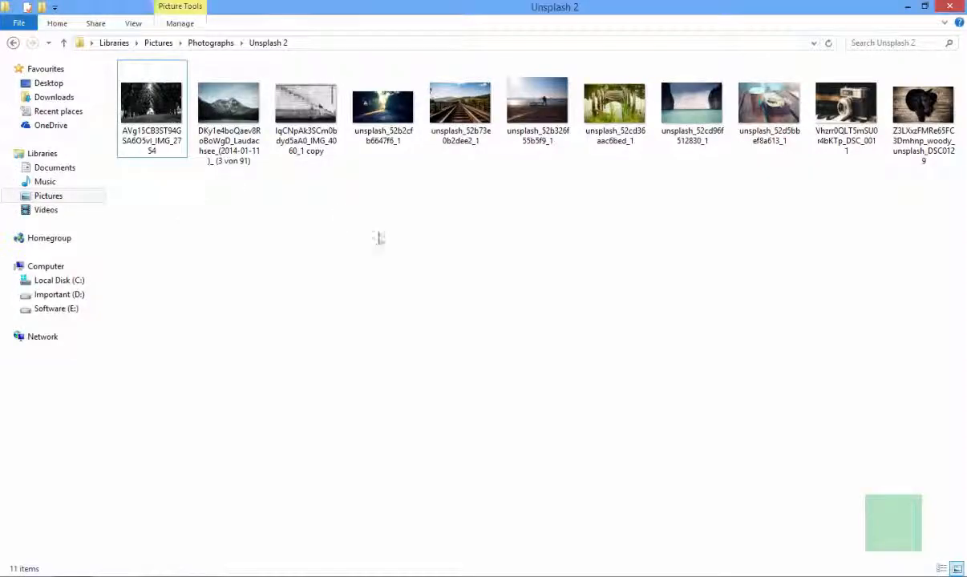
left_click_drag(427, 194, 144, 128)
left_click_drag(385, 199, 91, 198)
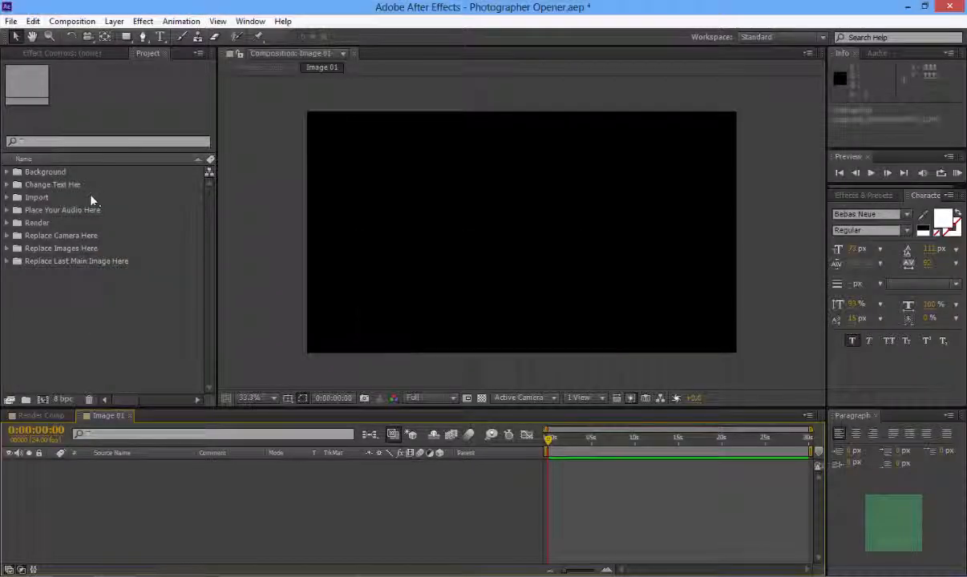
Step: Add unsplash_52b2cfb6647f6_1.JPG from the Import folder to the Image 01 composition
left_click(7, 197)
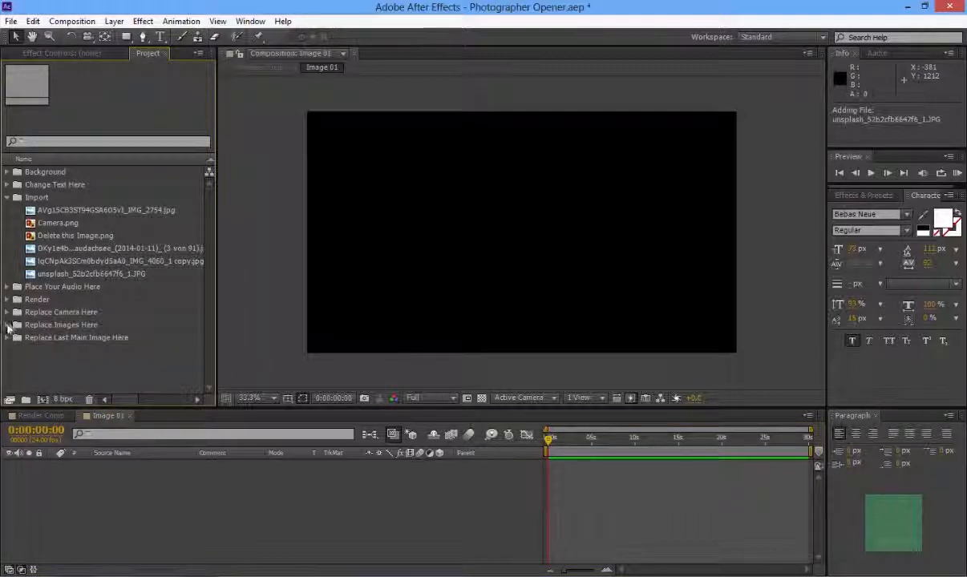
left_click(7, 312)
left_click(7, 312)
left_click_drag(90, 275, 144, 533)
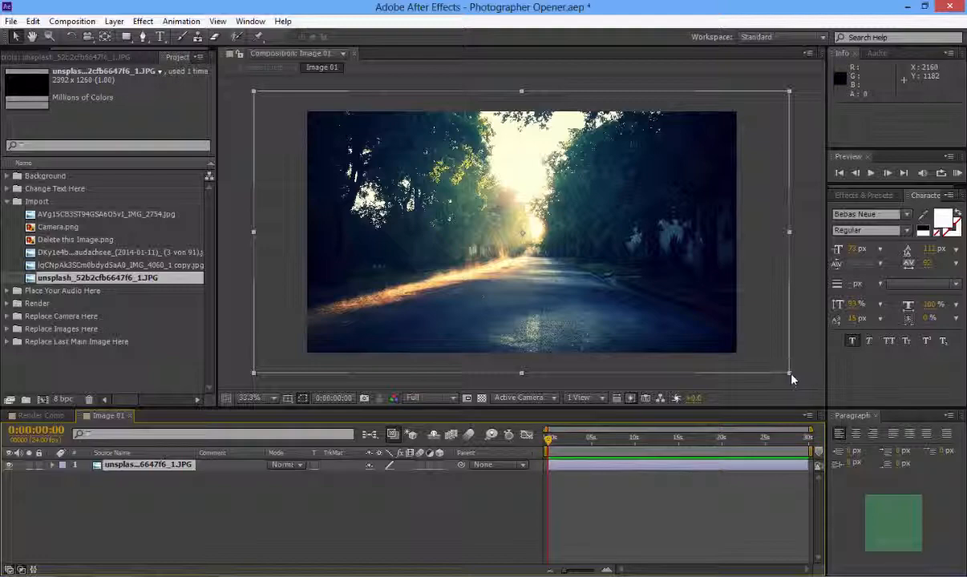
Step: Scale the road photo down proportionally to about 89% so it still covers the whole Image 01 frame
left_click_drag(791, 380, 762, 365)
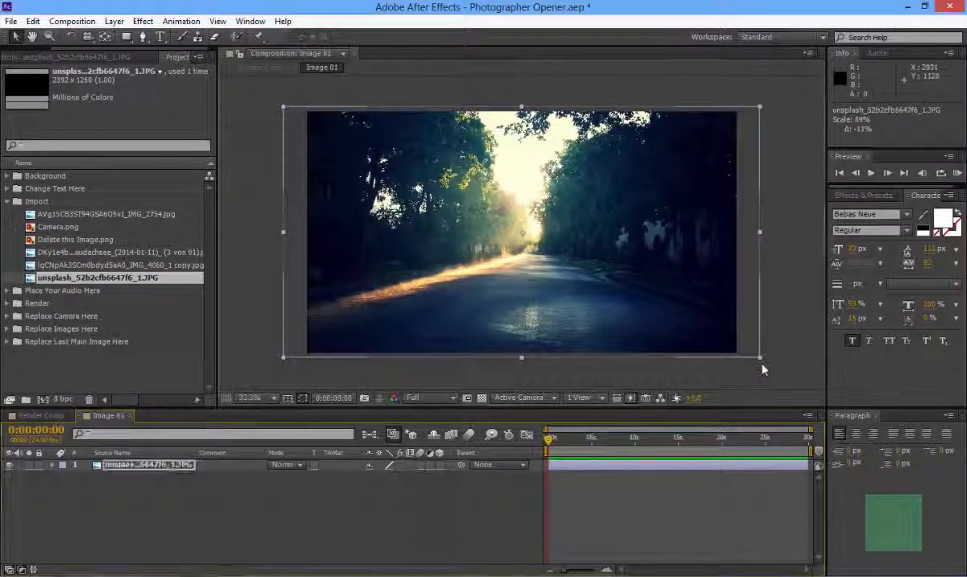
left_click(794, 357)
left_click(763, 356)
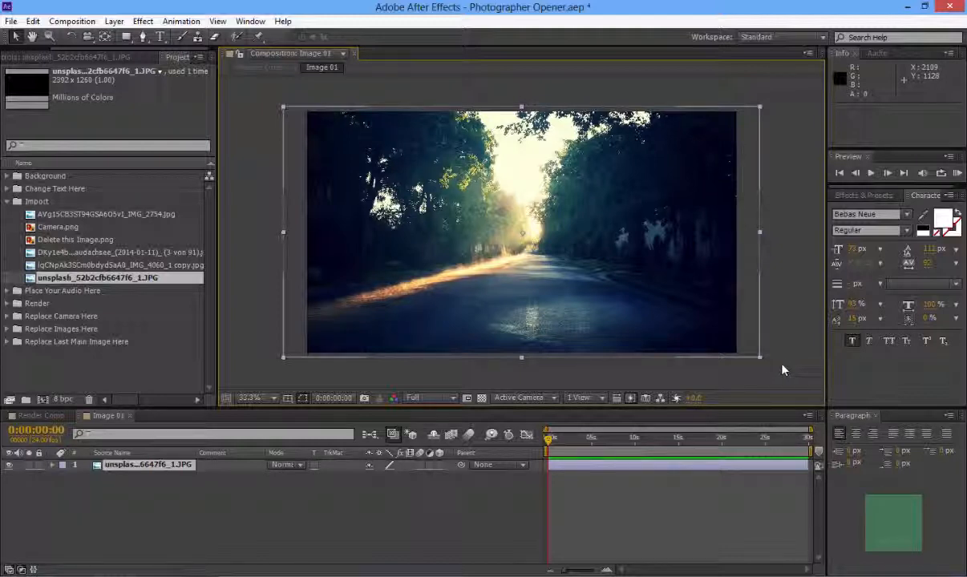
left_click(786, 371)
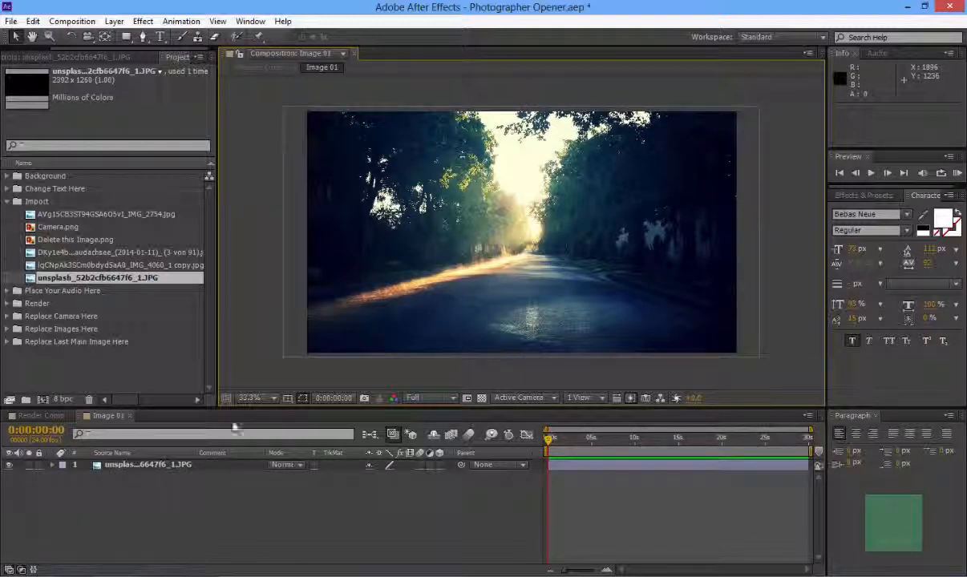
Step: Return to Render Comp, close the Image 01 composition and collapse the Import folder
left_click(40, 415)
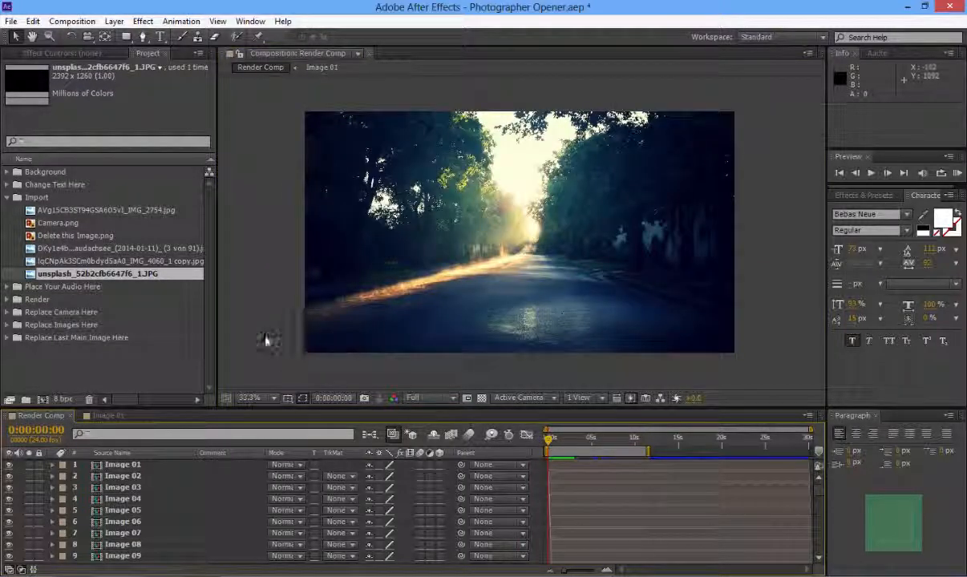
left_click(116, 414)
left_click(131, 414)
left_click(7, 197)
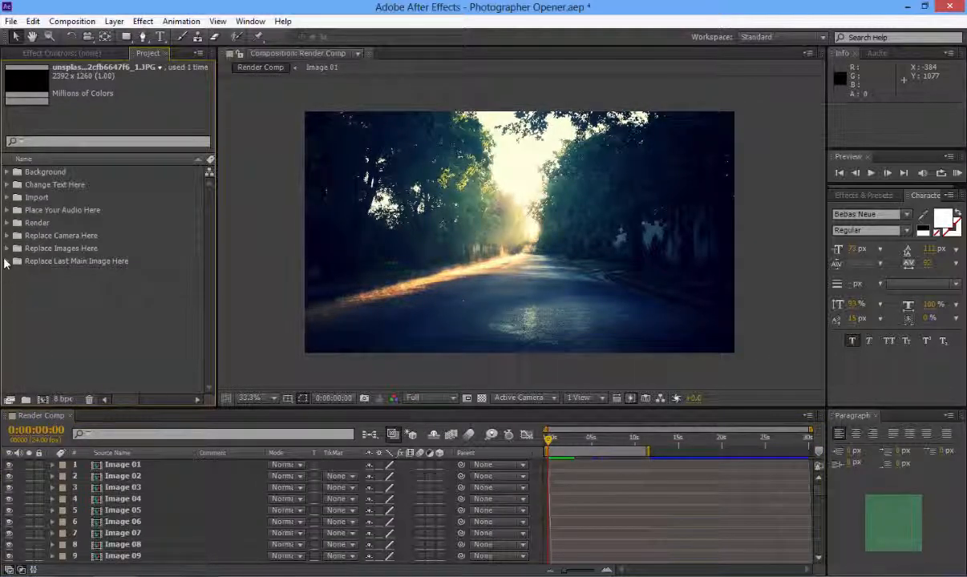
Step: Open the Final Image composition from the Replace Last Main Image Here folder and select its empty text layer
left_click(7, 262)
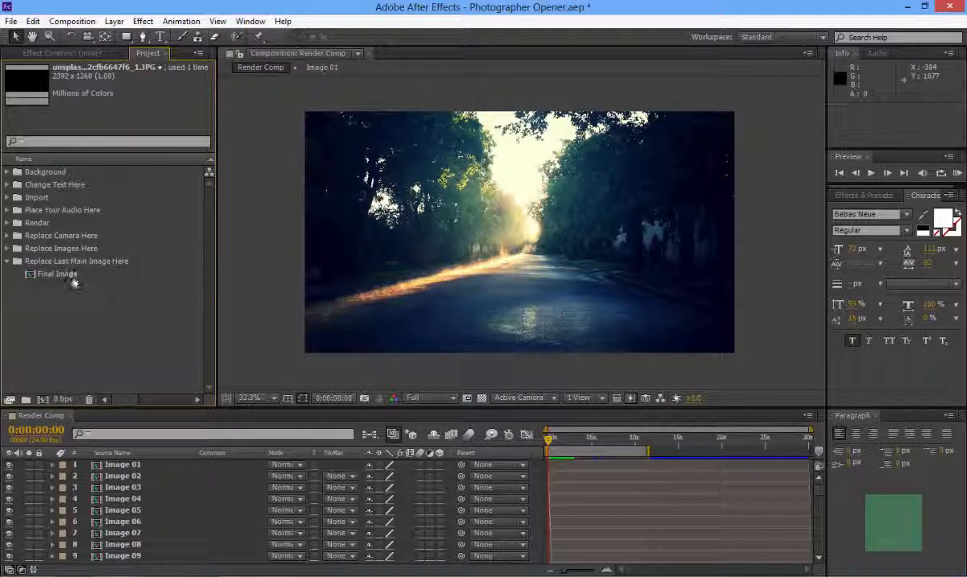
double_click(71, 274)
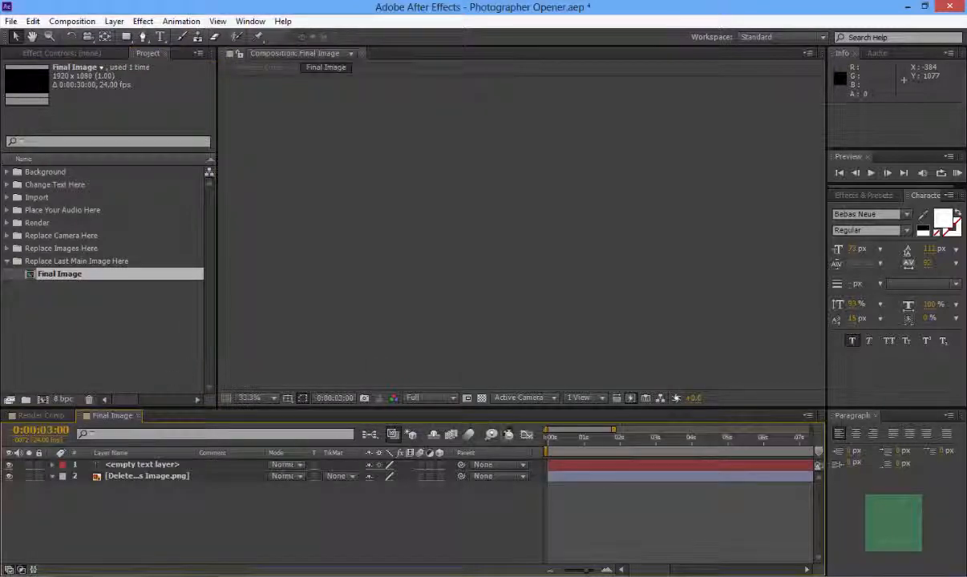
left_click(136, 465)
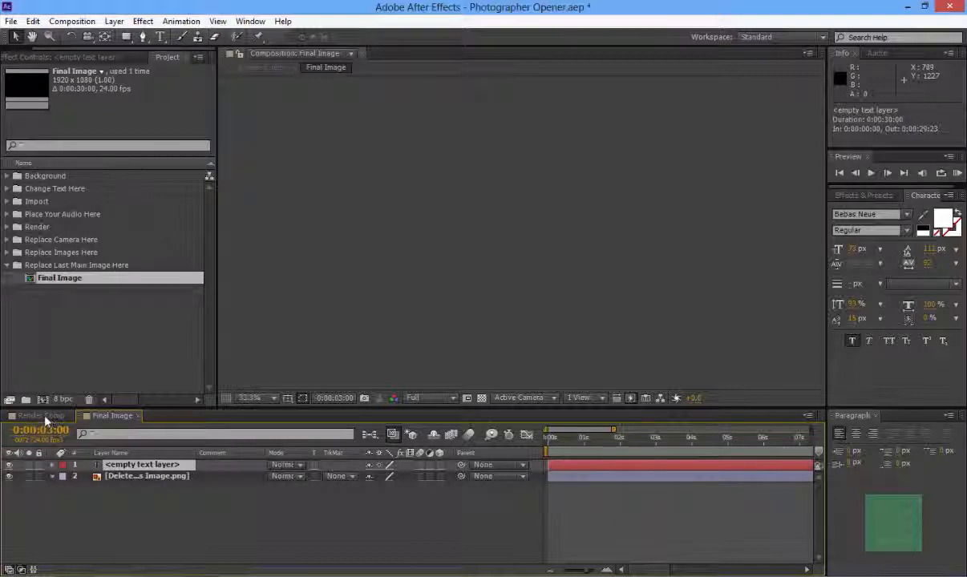
Step: Examine where the Final Image layer plays in Render Comp, moving the current time to 0:00:03:19
left_click(41, 416)
scroll(561, 489, "down", 15)
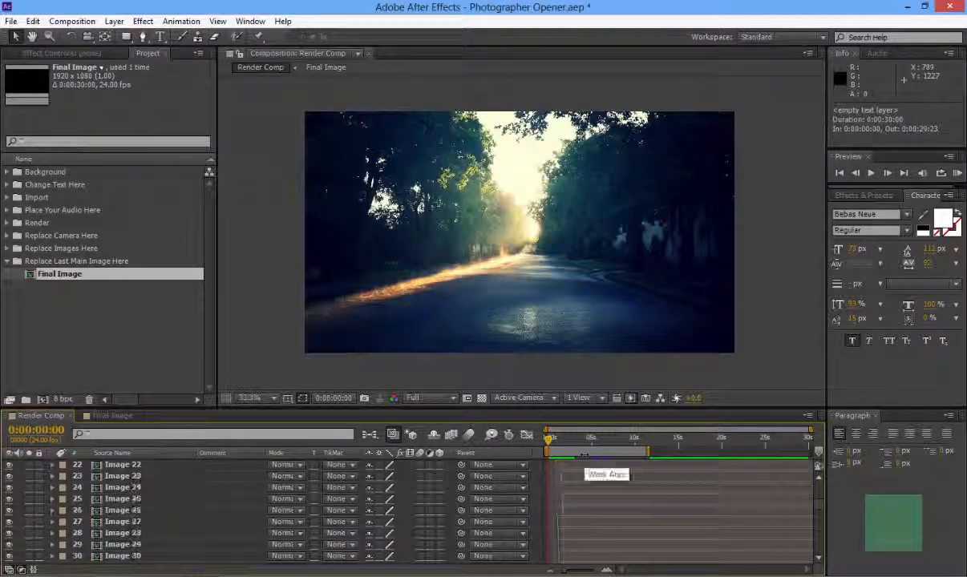
scroll(584, 456, "down", 5)
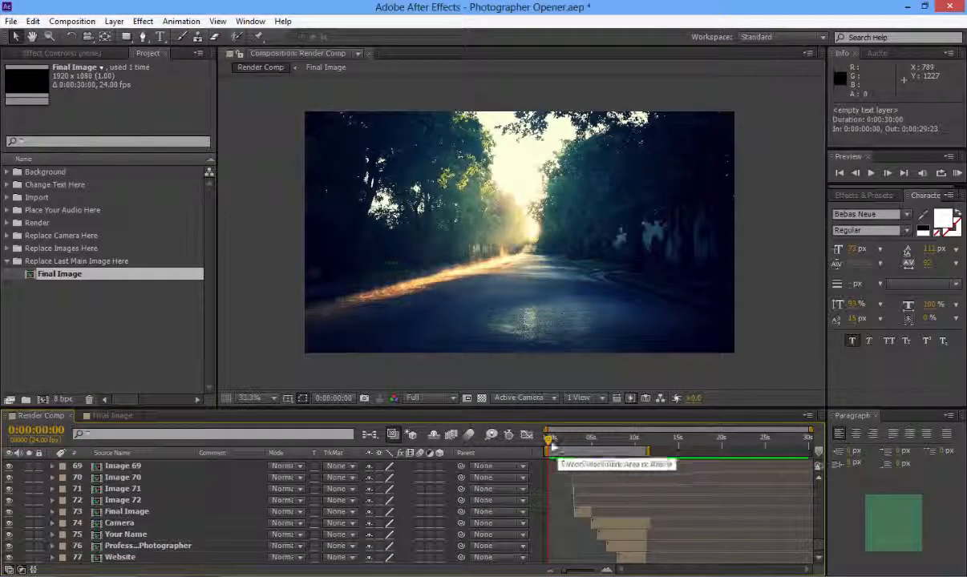
left_click(565, 439)
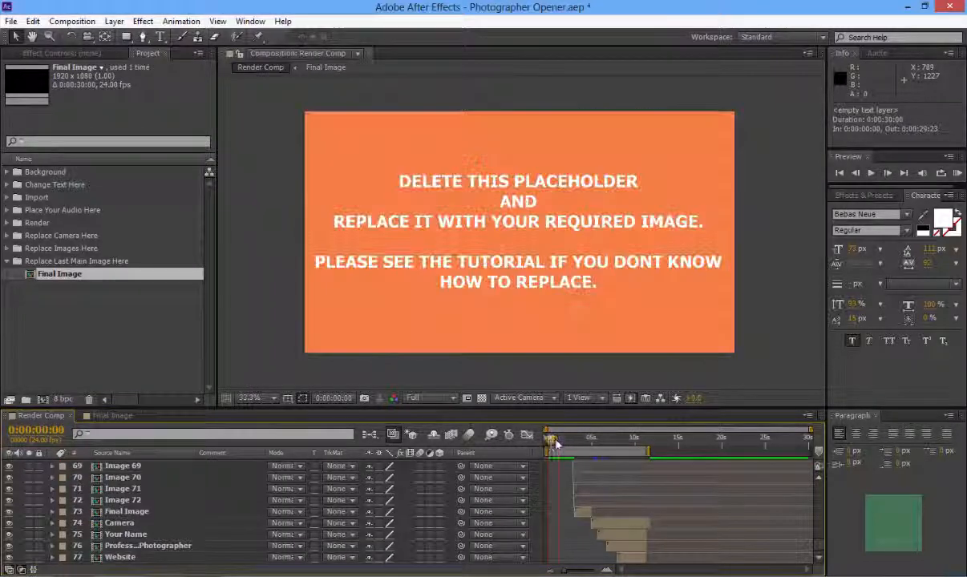
key("space")
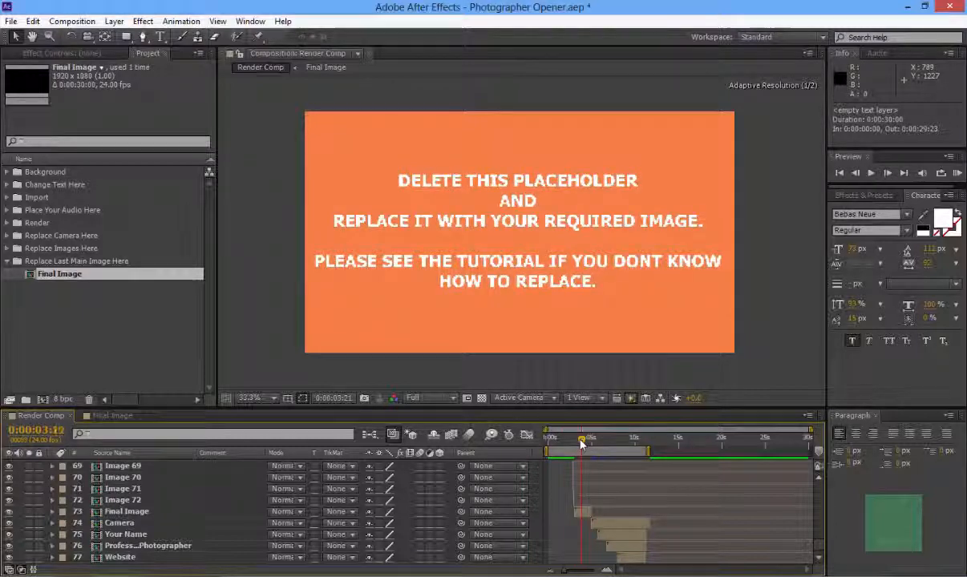
left_click(216, 513)
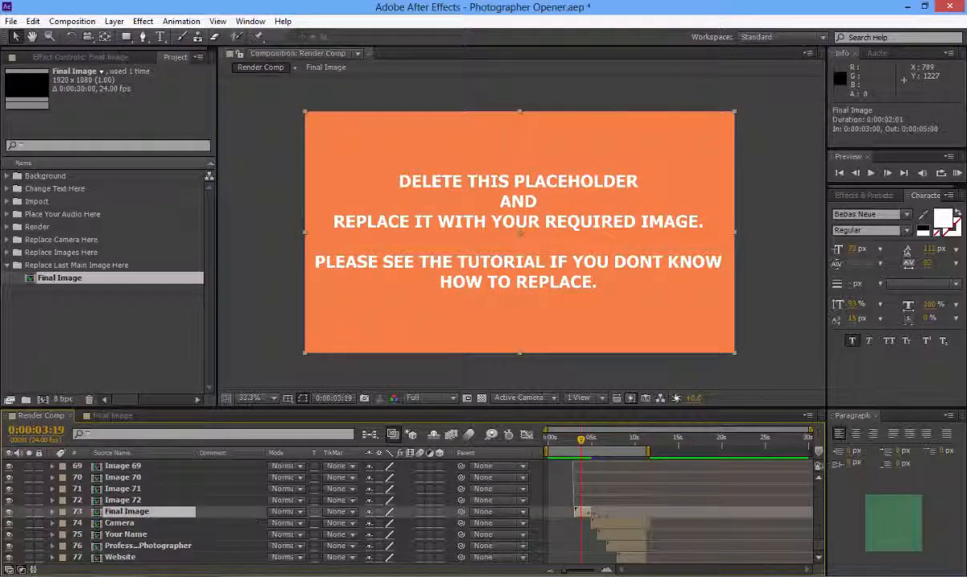
Step: Delete the empty text layer and the placeholder image layer from the Final Image composition
left_click(112, 415)
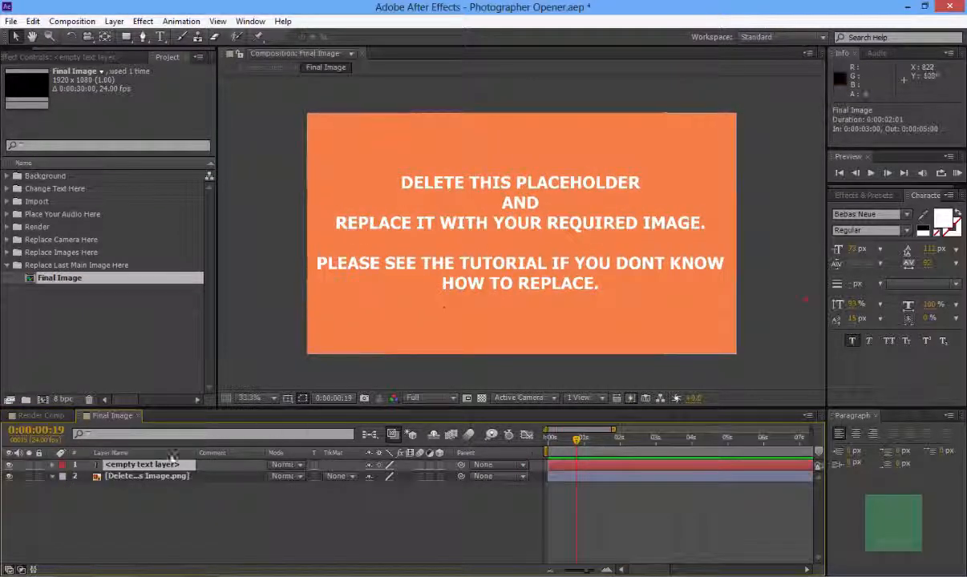
key("Delete")
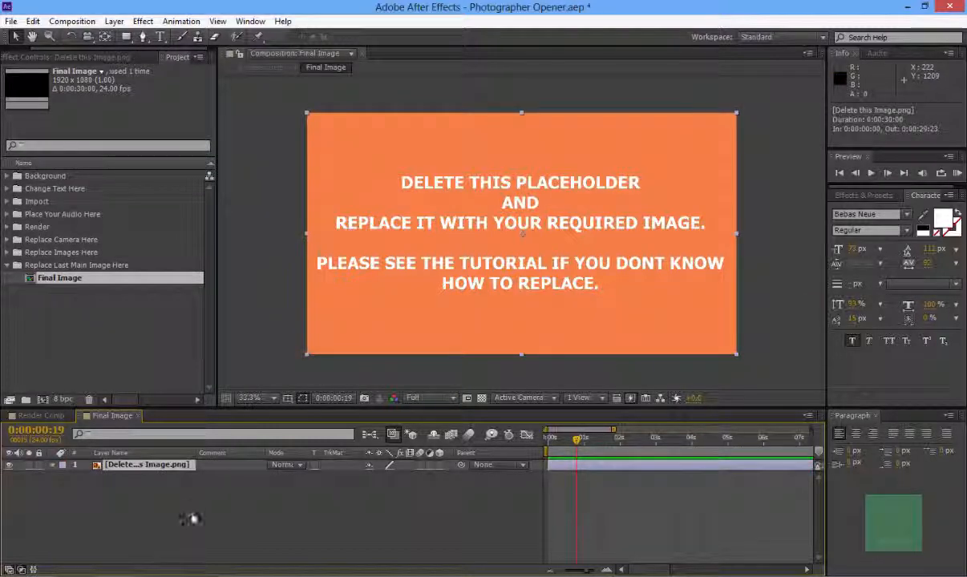
key("Delete")
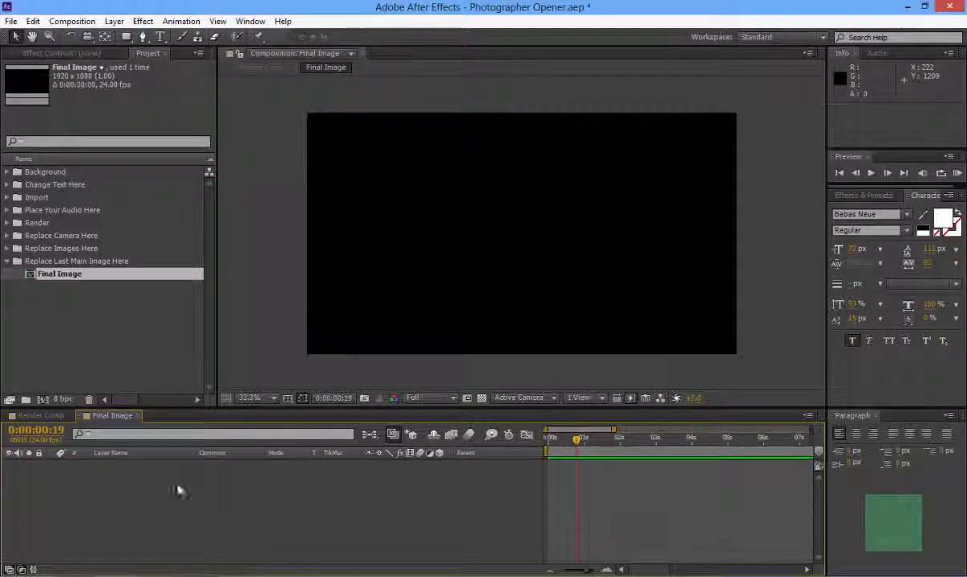
Step: Add the black-and-white staircase photo, the IMG_4060_1 copy.jpg file, from the Import folder to the Final Image composition
left_click(7, 197)
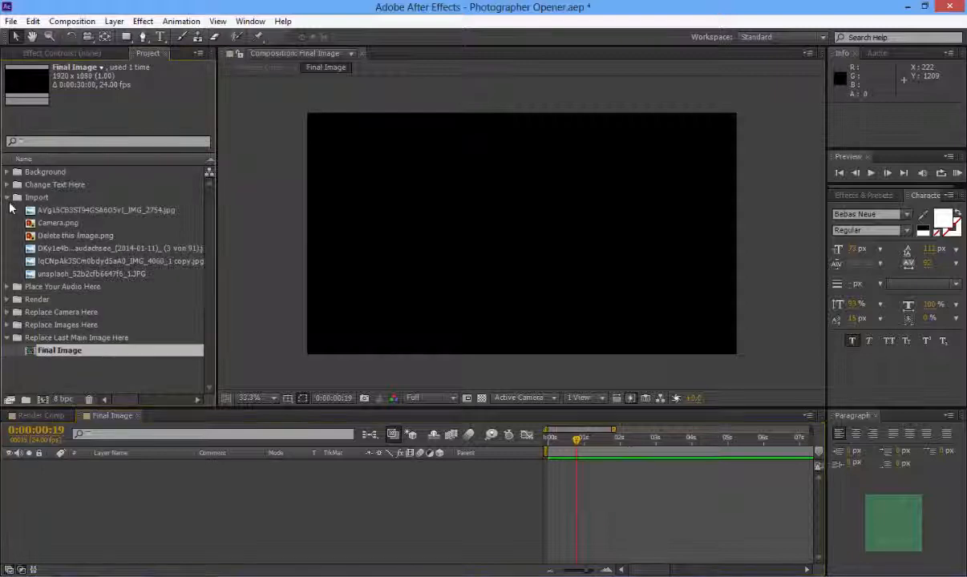
left_click(86, 262)
left_click_drag(86, 267, 168, 481)
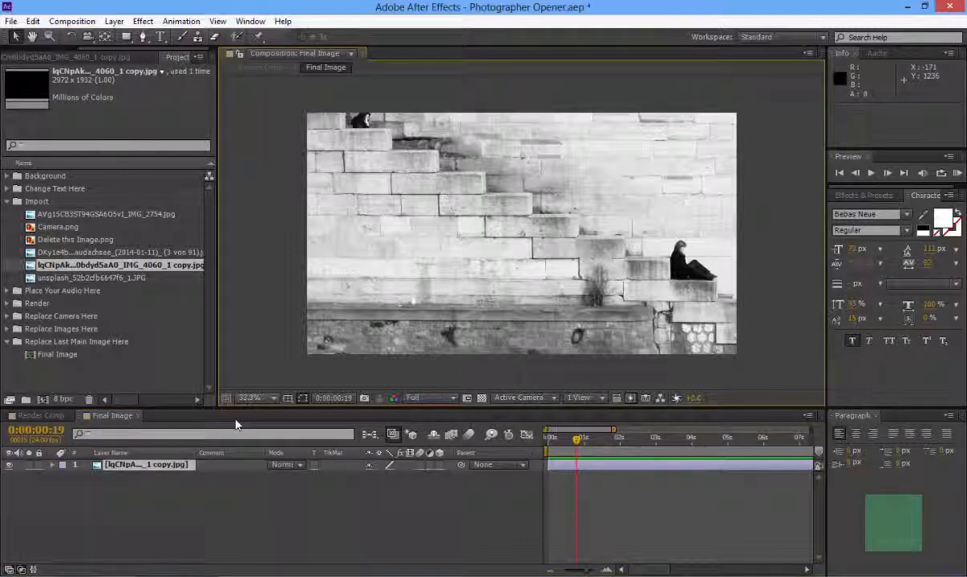
Step: Scale the staircase photo down proportionally to about 68%, keeping the Final Image frame fully covered
left_click(250, 397)
left_click(264, 249)
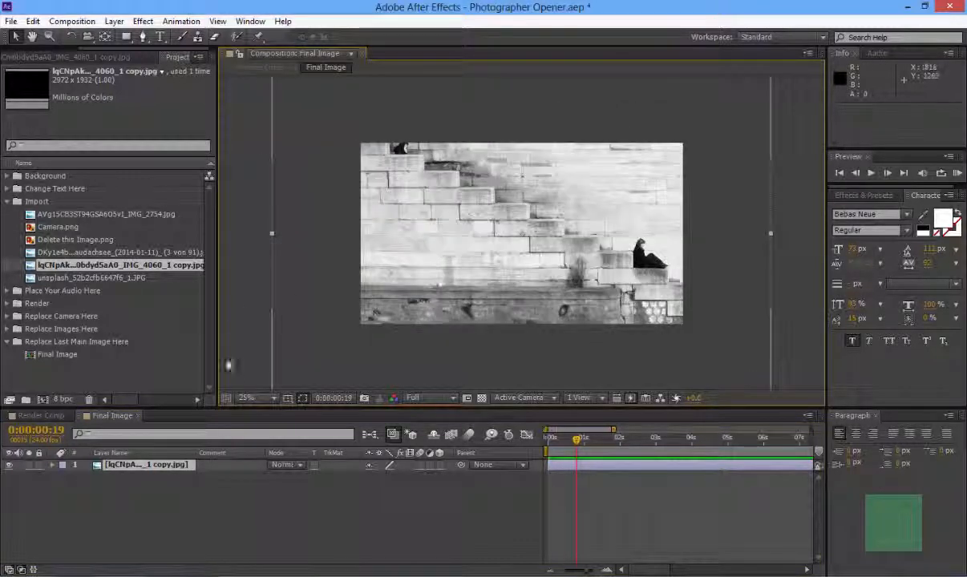
left_click(251, 398)
left_click(277, 235)
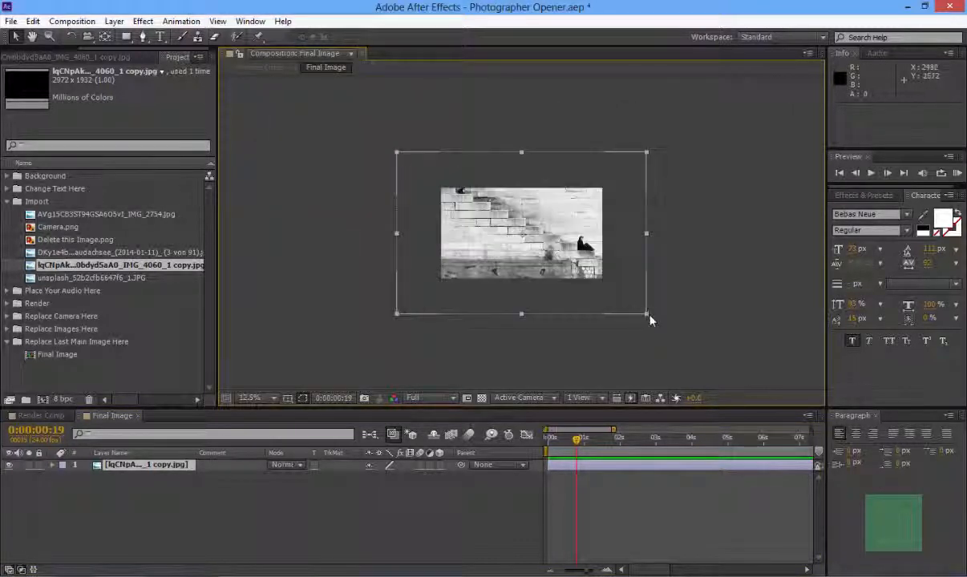
left_click_drag(646, 312, 608, 290)
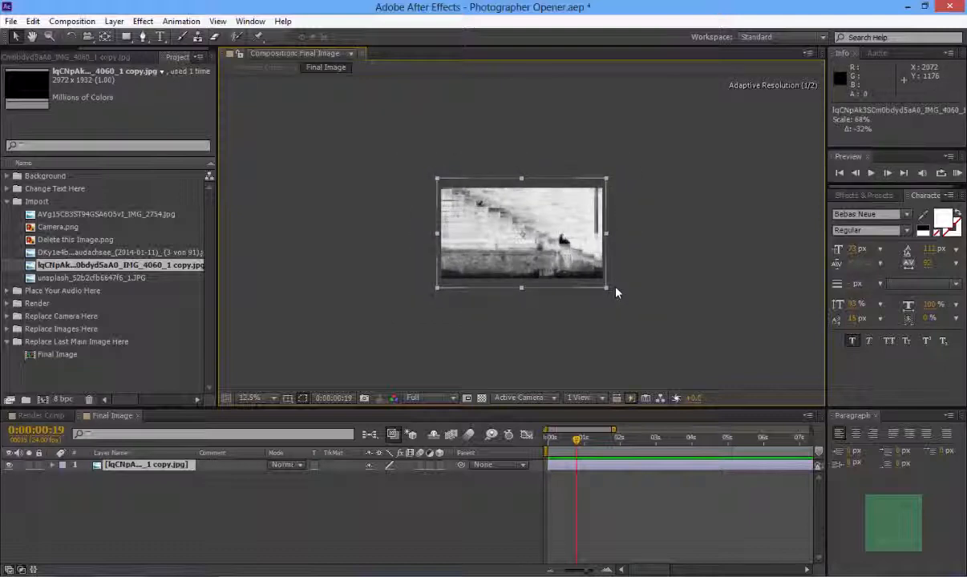
left_click(250, 398)
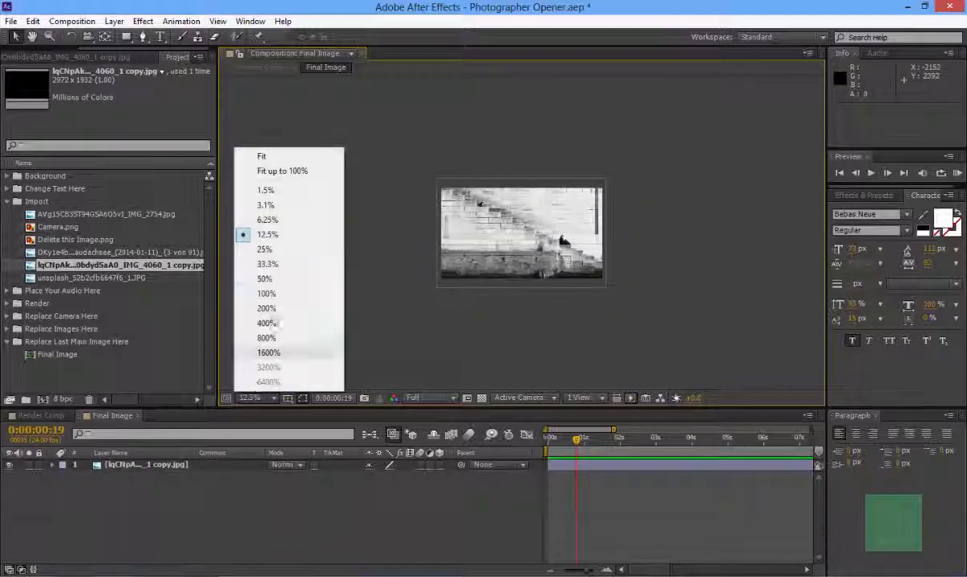
left_click(270, 267)
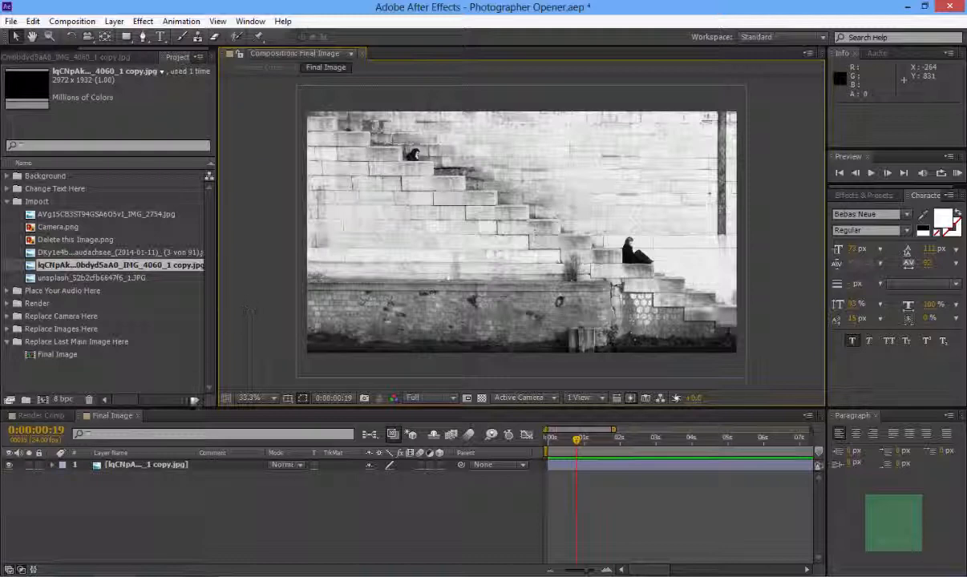
Step: Find the Fade - dip to black transition preset and apply it to the staircase photo layer in Final Image
left_click(167, 464)
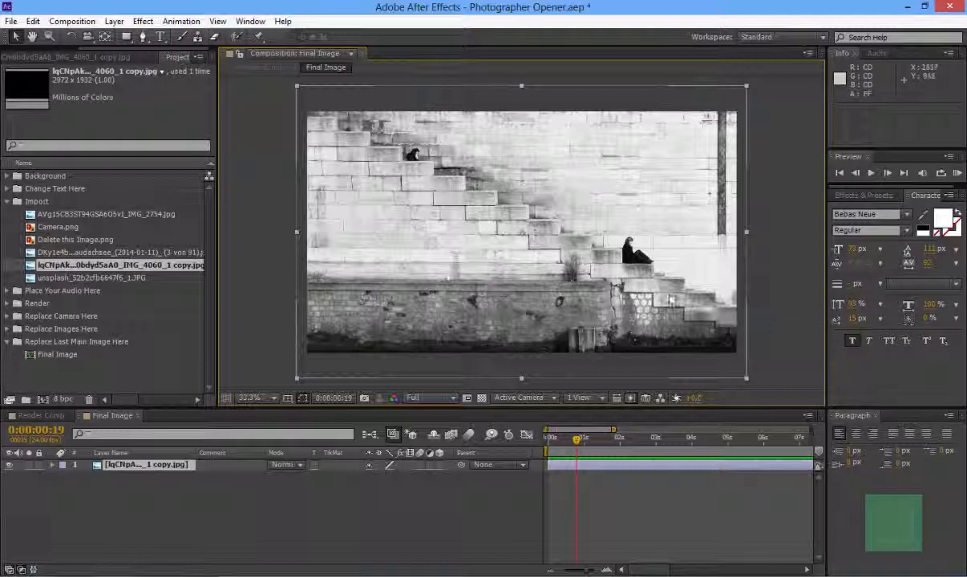
left_click(864, 195)
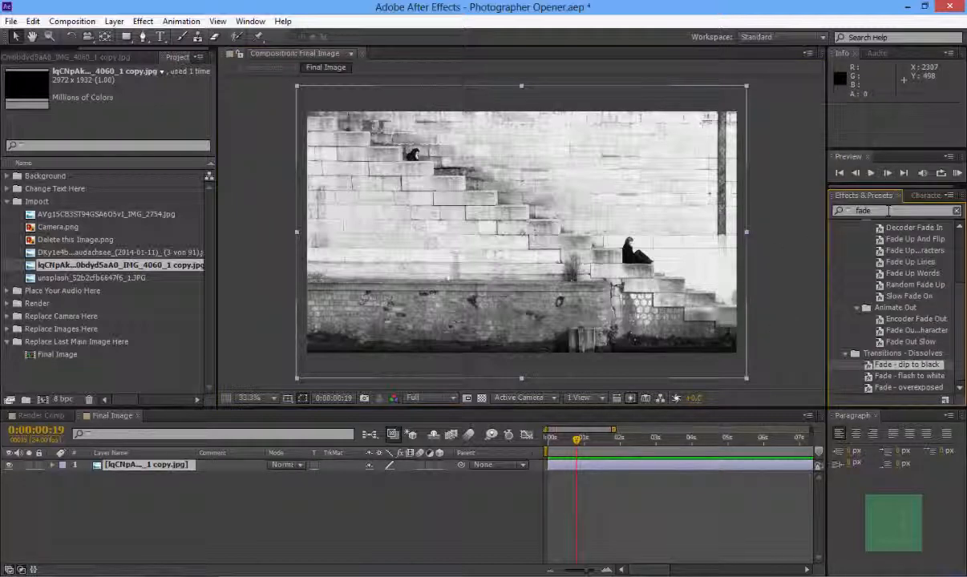
key("BackSpace")
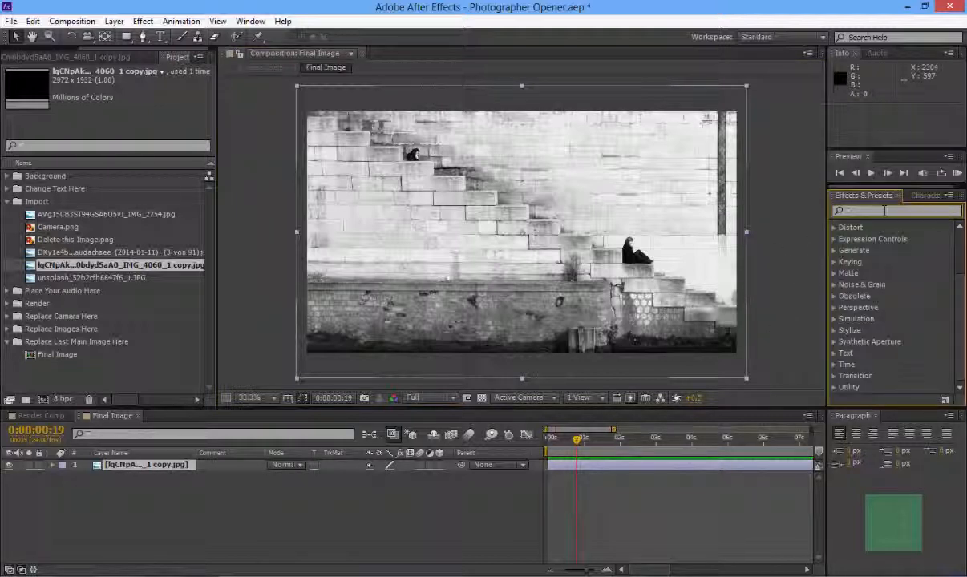
type("Fad")
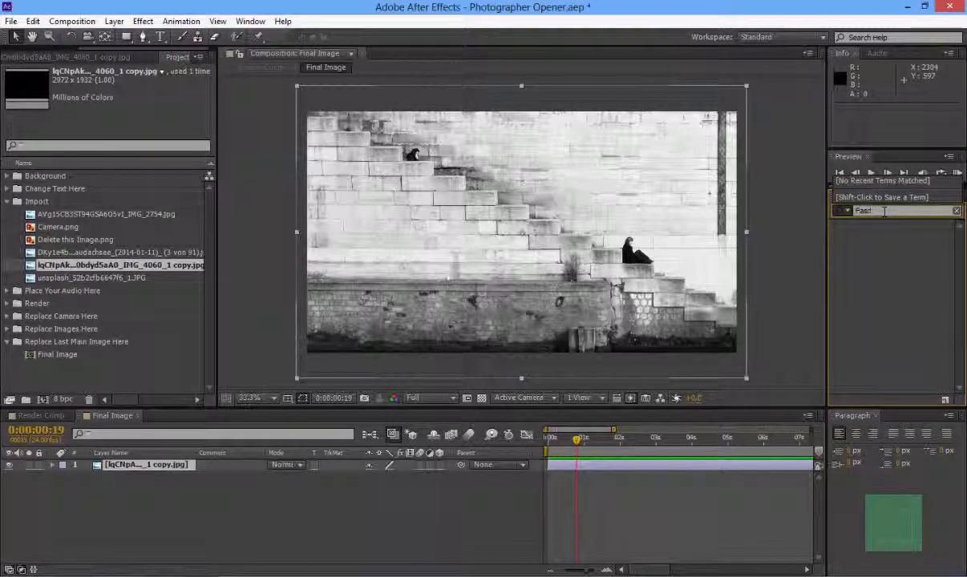
type("e")
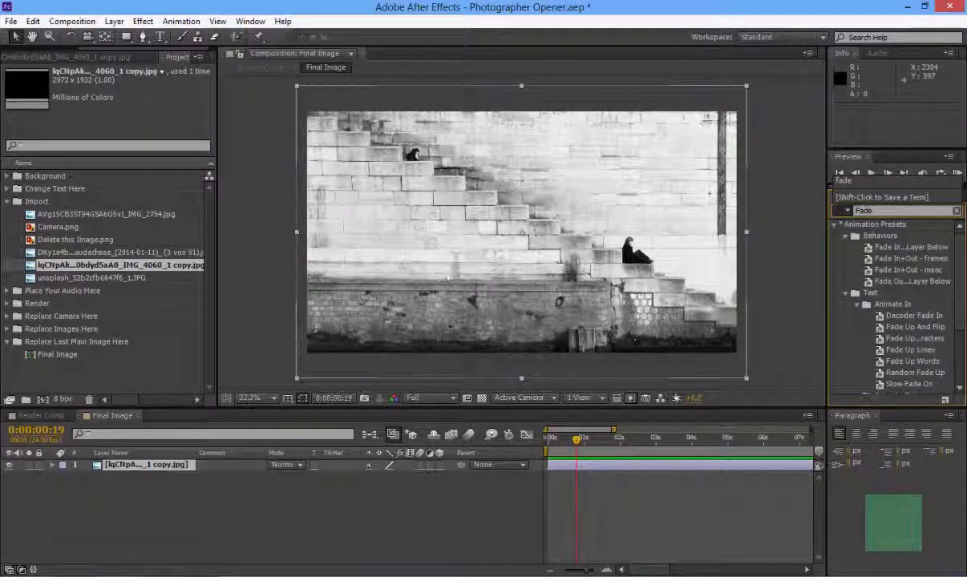
left_click_drag(959, 308, 965, 375)
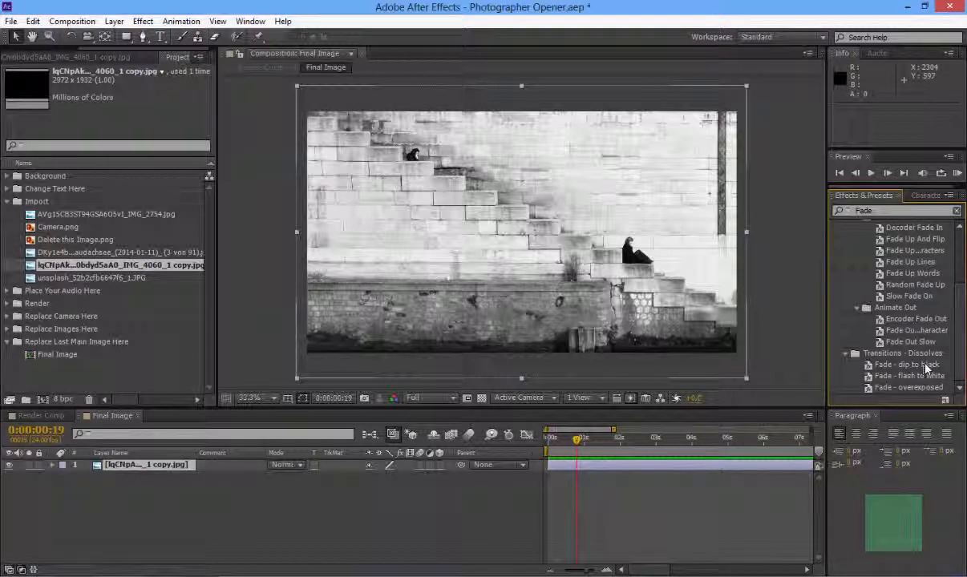
left_click(929, 368)
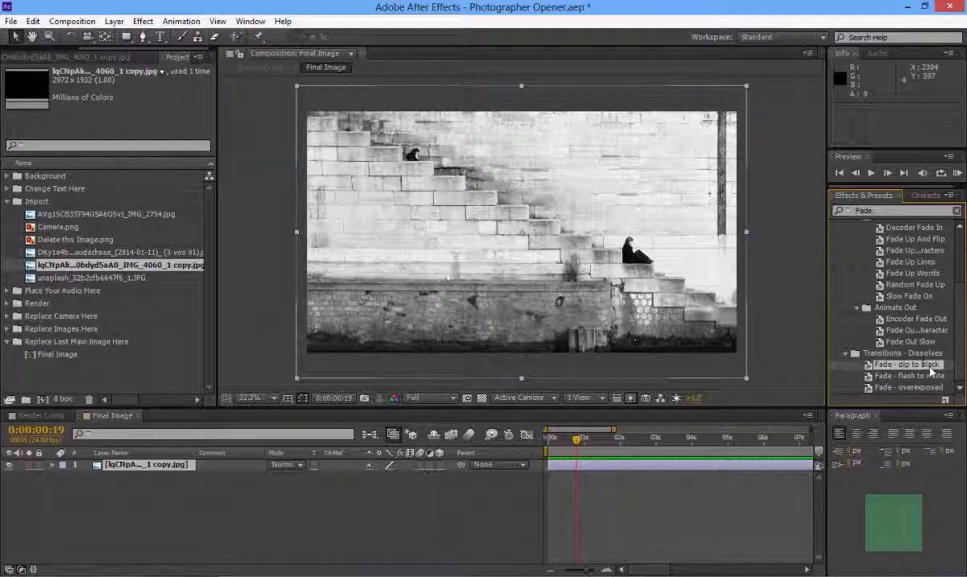
left_click_drag(930, 368, 558, 259)
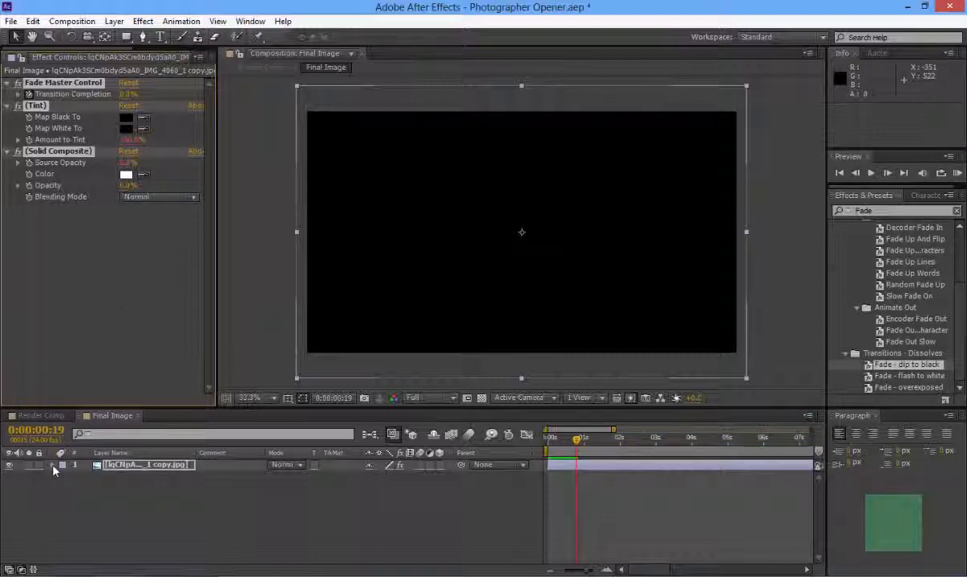
Step: Reveal the photo layer's effect properties in the timeline and set the Solid Composite colour to 161616
left_click(143, 468)
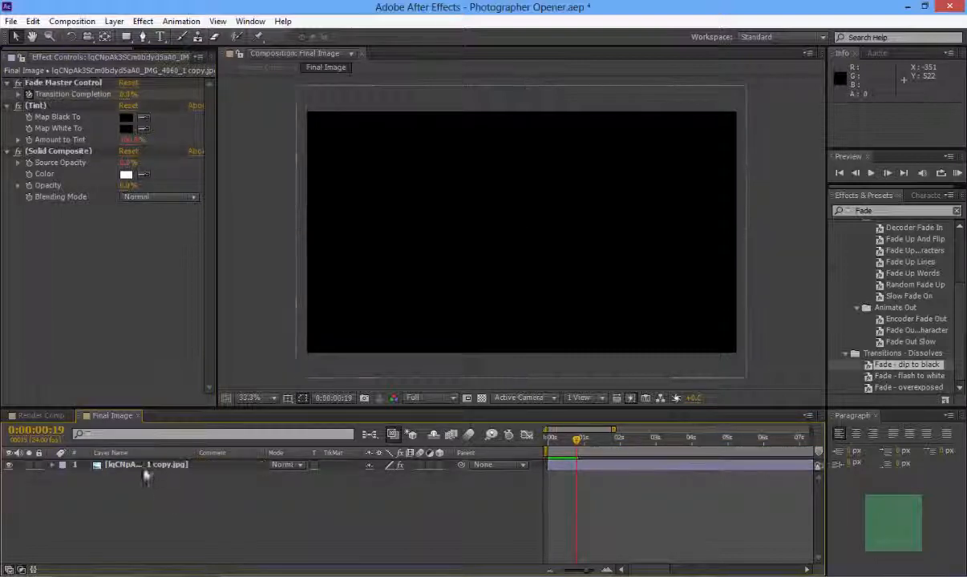
key("e")
key("e")
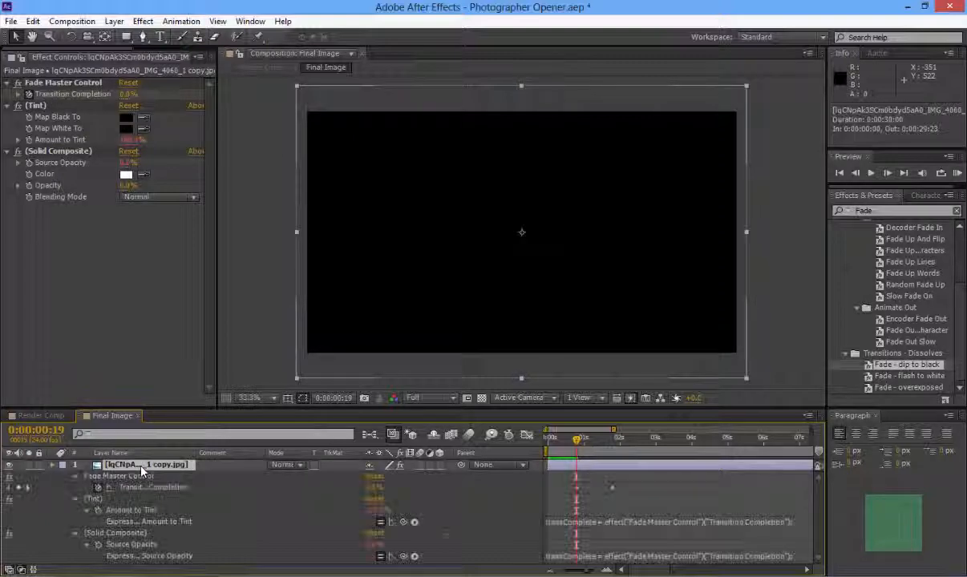
left_click(127, 478)
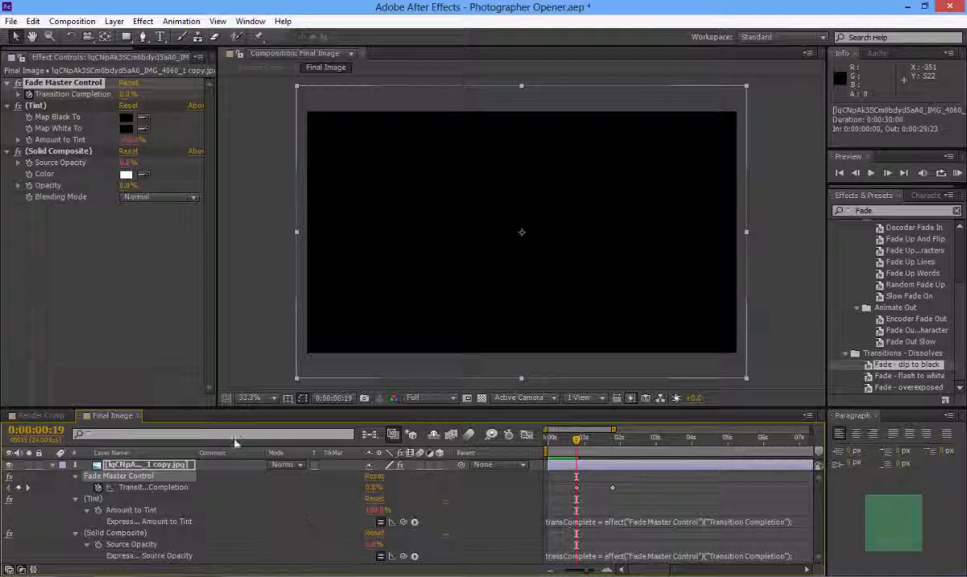
left_click(126, 175)
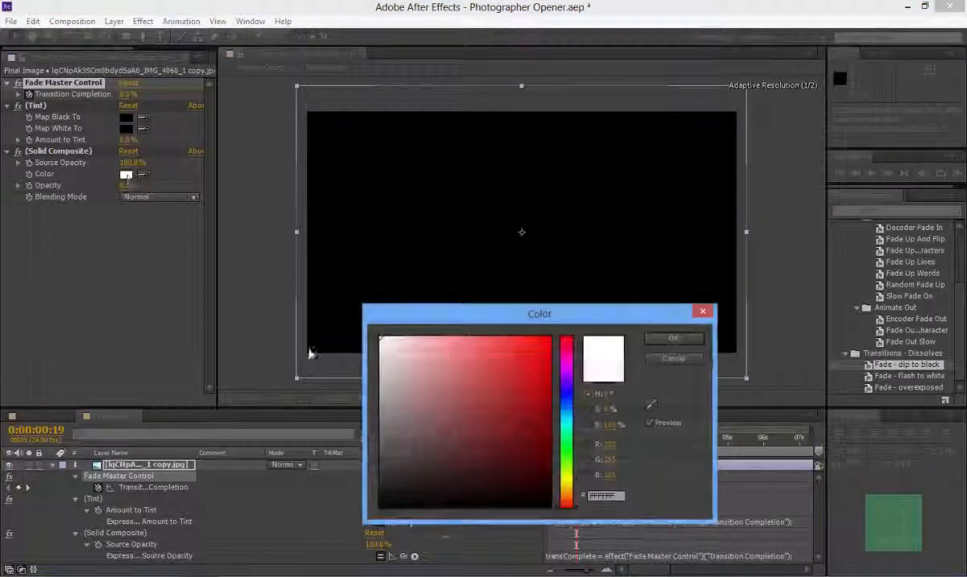
left_click_drag(614, 496, 542, 495)
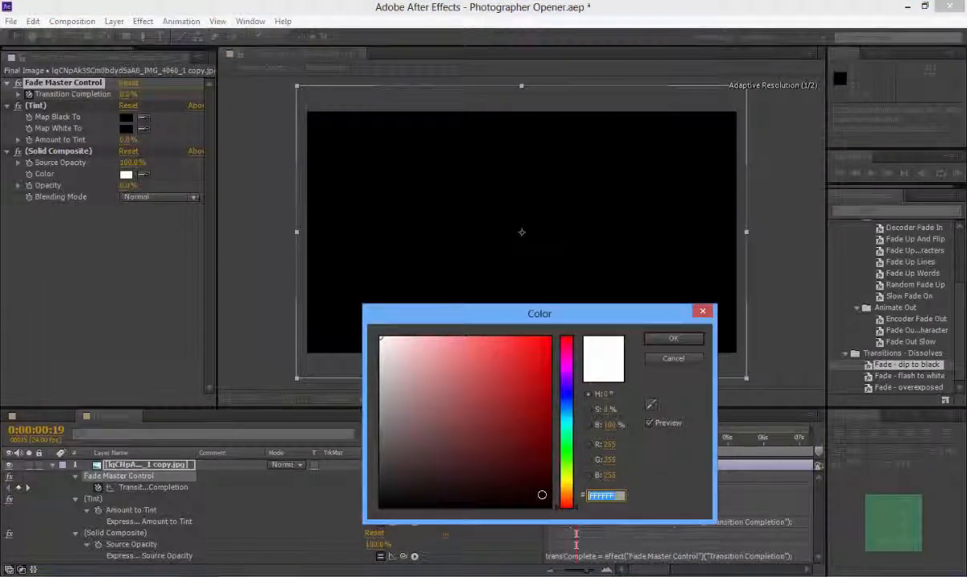
type("01")
type("161616")
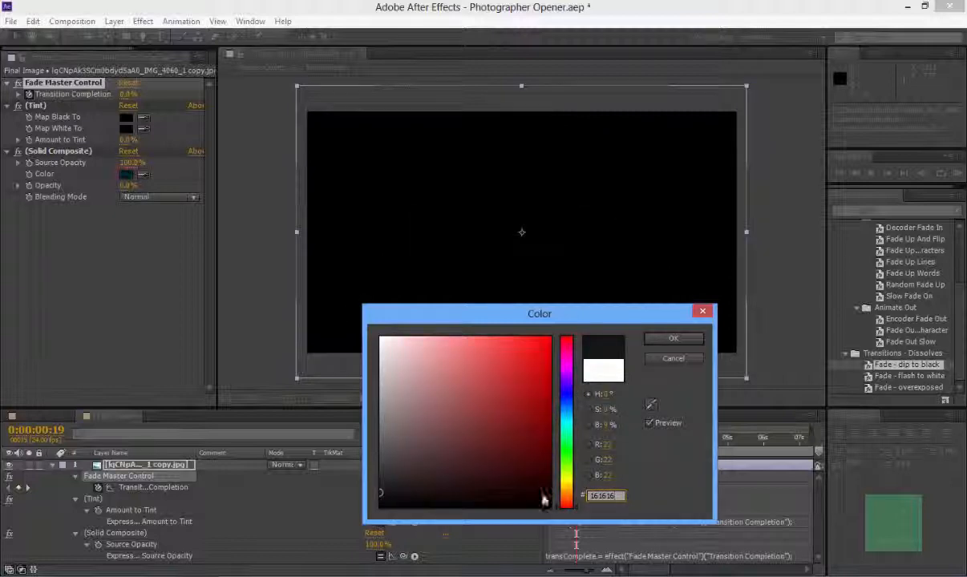
left_click(681, 340)
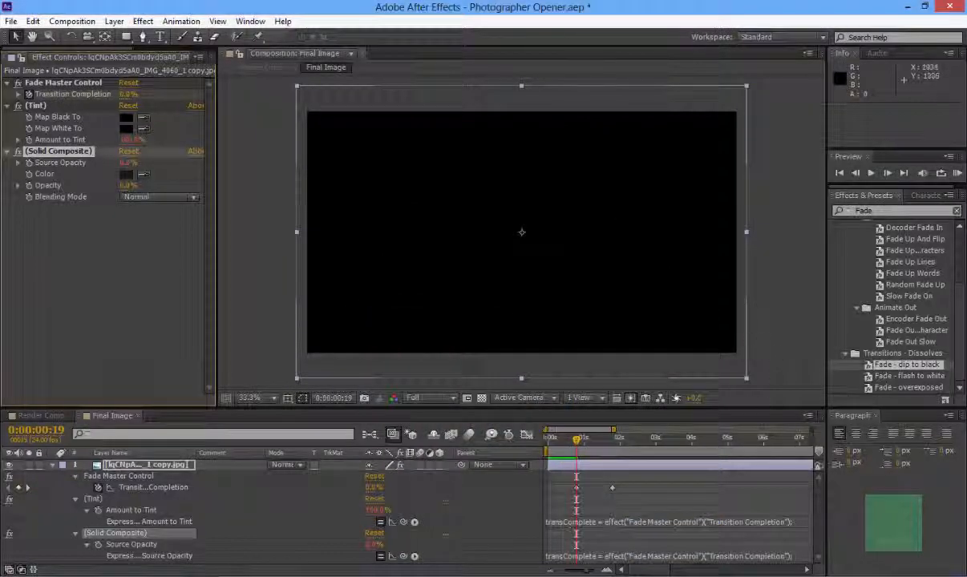
Step: Try retiming the existing Transition Completion keyframes to 0:00:00:10 and 0:00:01:01, with values of 100% and 0%
left_click_drag(577, 440, 547, 441)
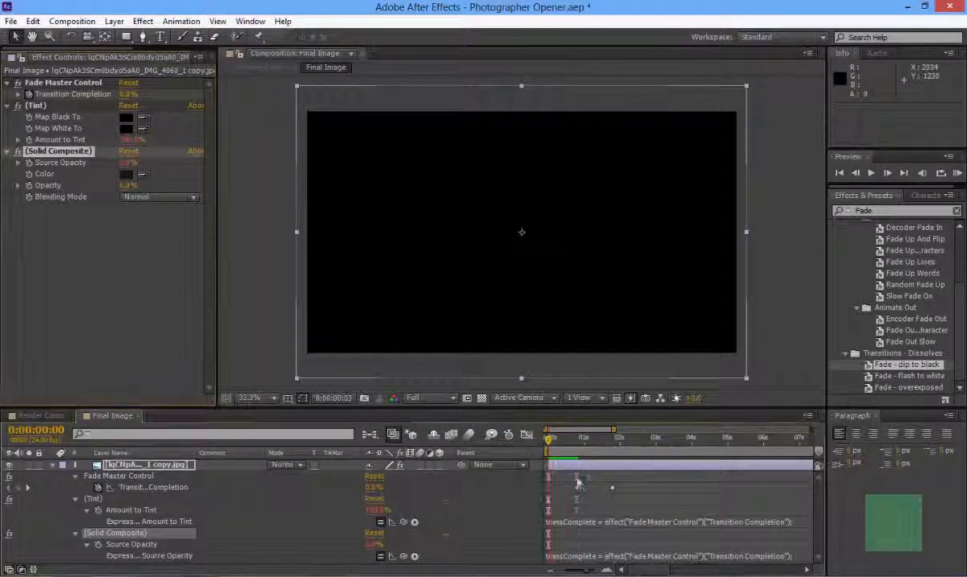
left_click(577, 488)
mouse_move(577, 489)
left_mouse_down()
mouse_move(563, 489)
mouse_move(597, 487)
mouse_move(586, 486)
left_mouse_up()
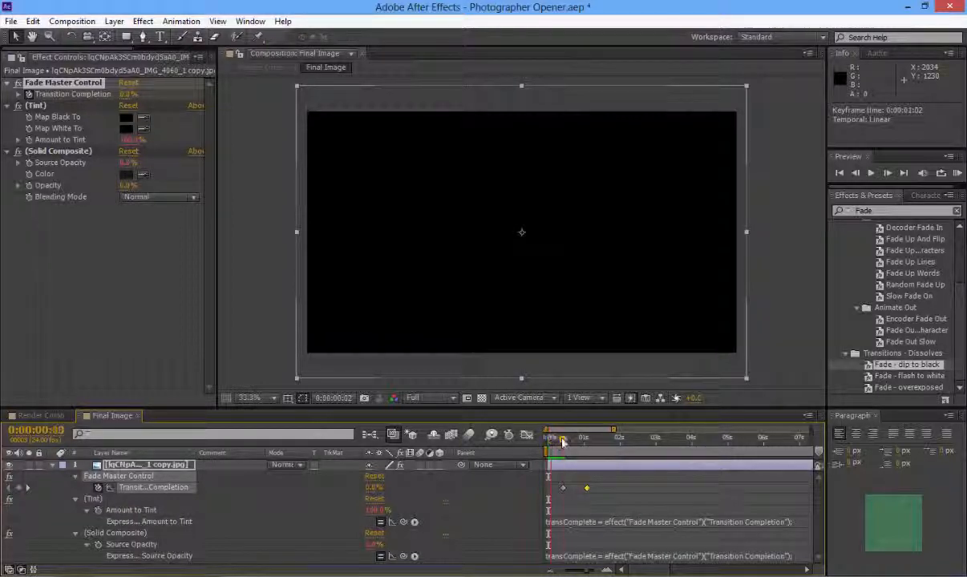
left_click_drag(552, 444, 566, 454)
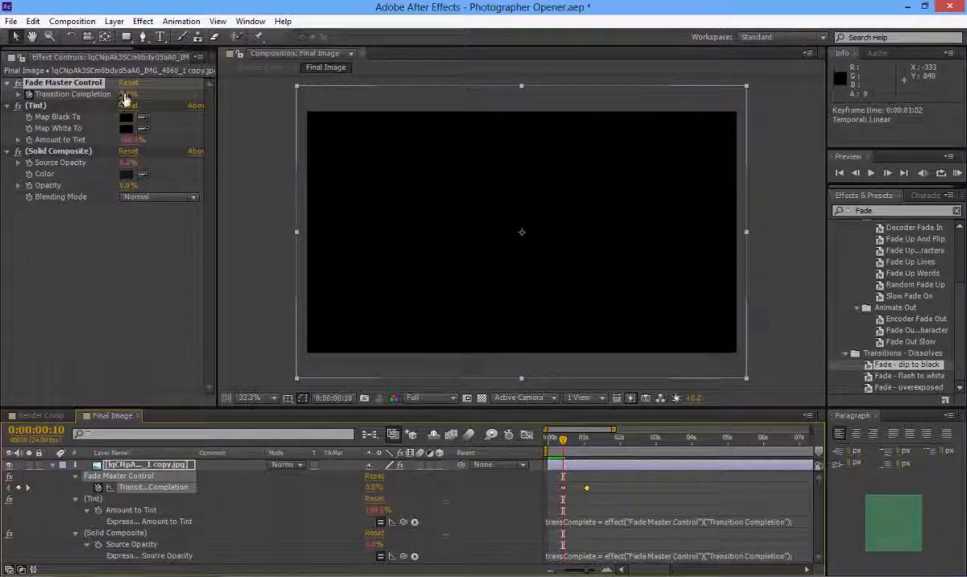
left_click_drag(373, 488, 489, 472)
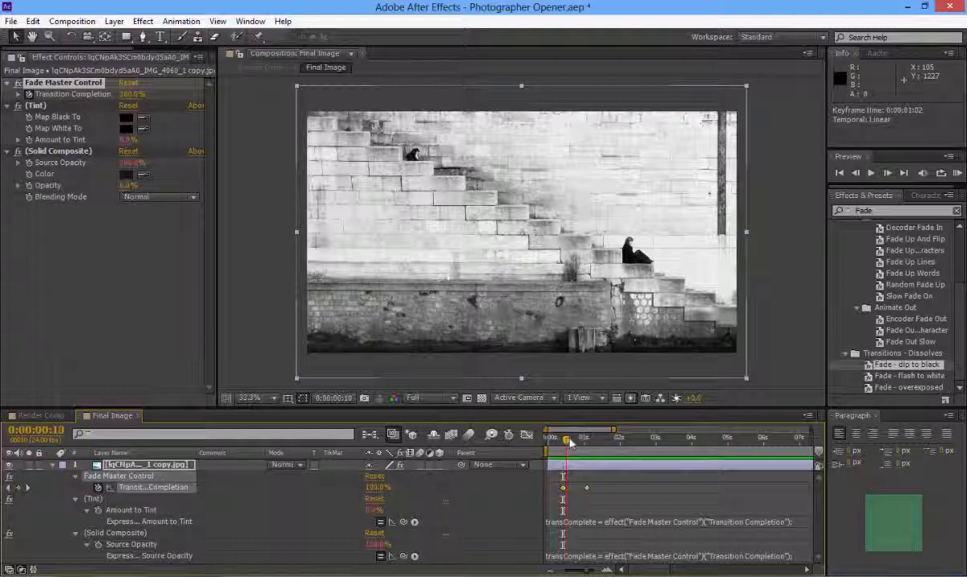
left_click_drag(568, 442, 583, 440)
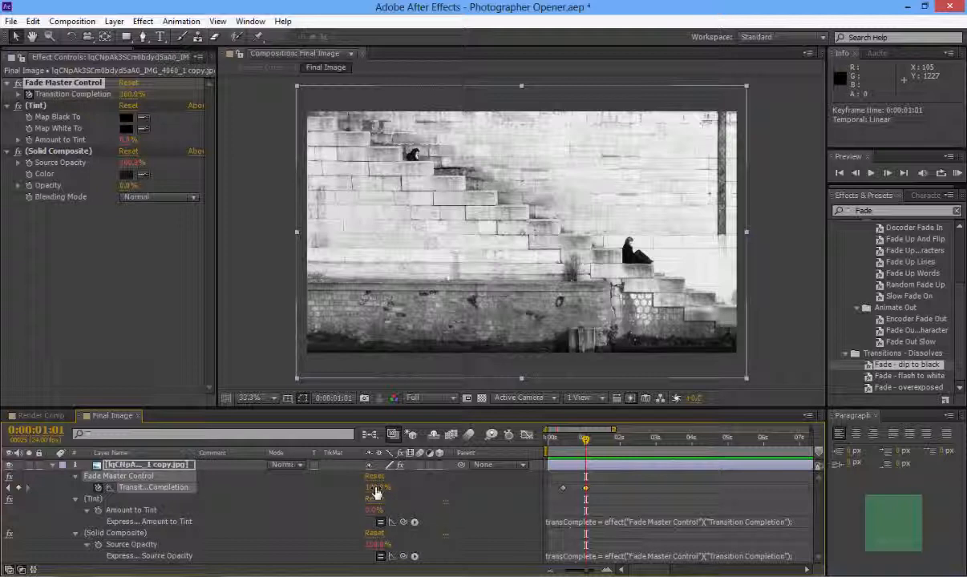
left_click_drag(376, 491, 371, 495)
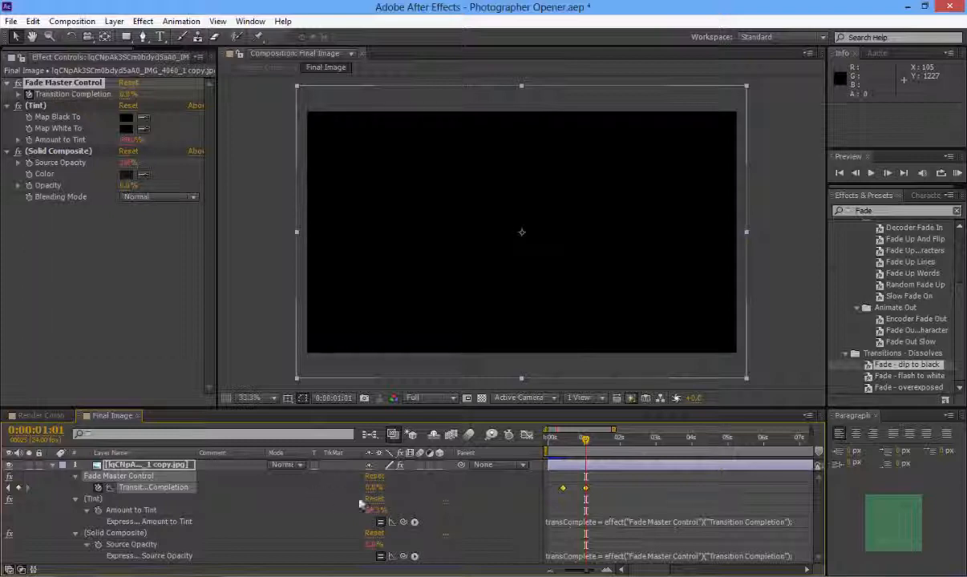
Step: Clear the Transition Completion keyframes and recreate them with 100% at 0:00:00:10 and 0% at 0:00:01:00, previewing the fade
left_click(558, 438)
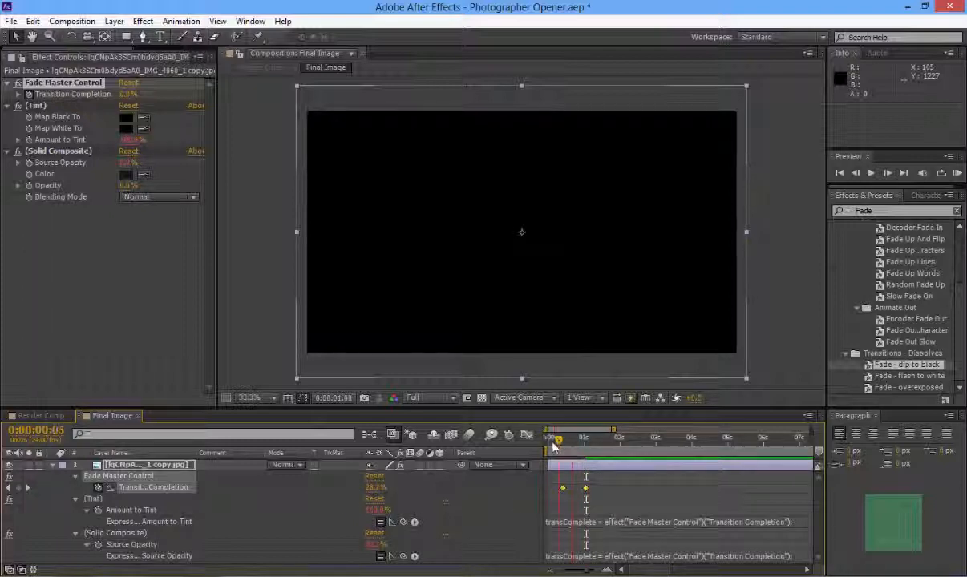
mouse_move(556, 447)
left_mouse_down()
mouse_move(547, 446)
mouse_move(565, 446)
left_mouse_up()
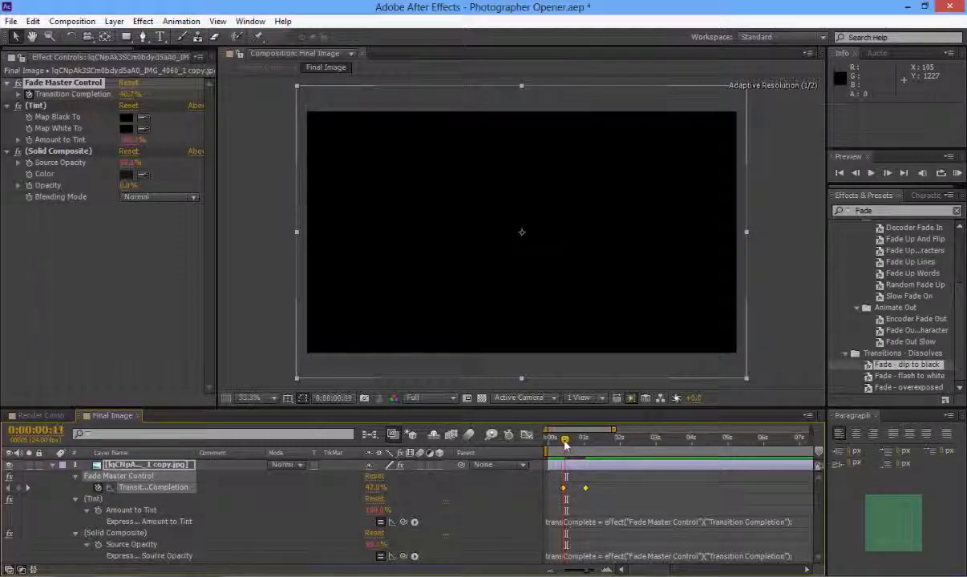
left_click_drag(377, 491, 507, 493)
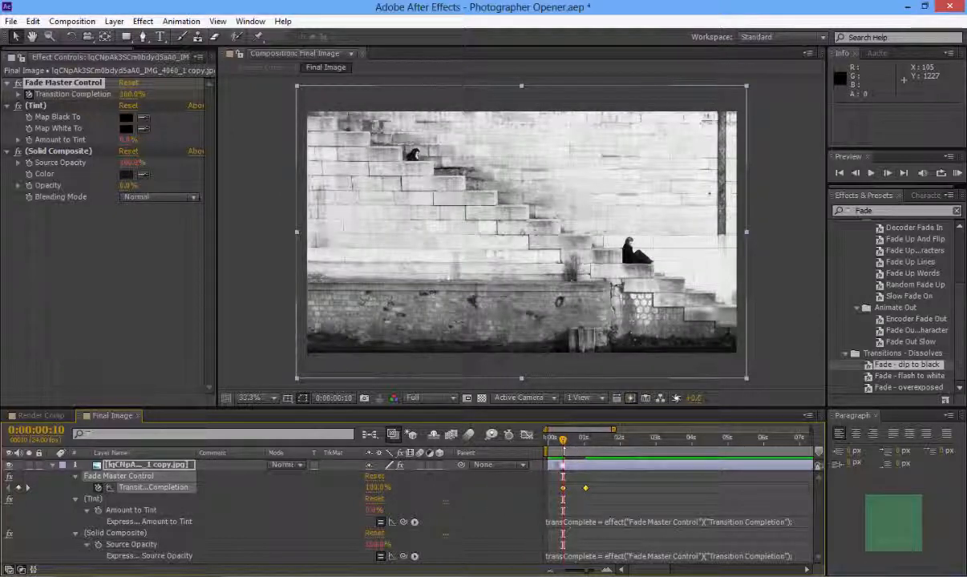
left_click(99, 488)
left_click(99, 488)
left_click_drag(564, 444, 585, 443)
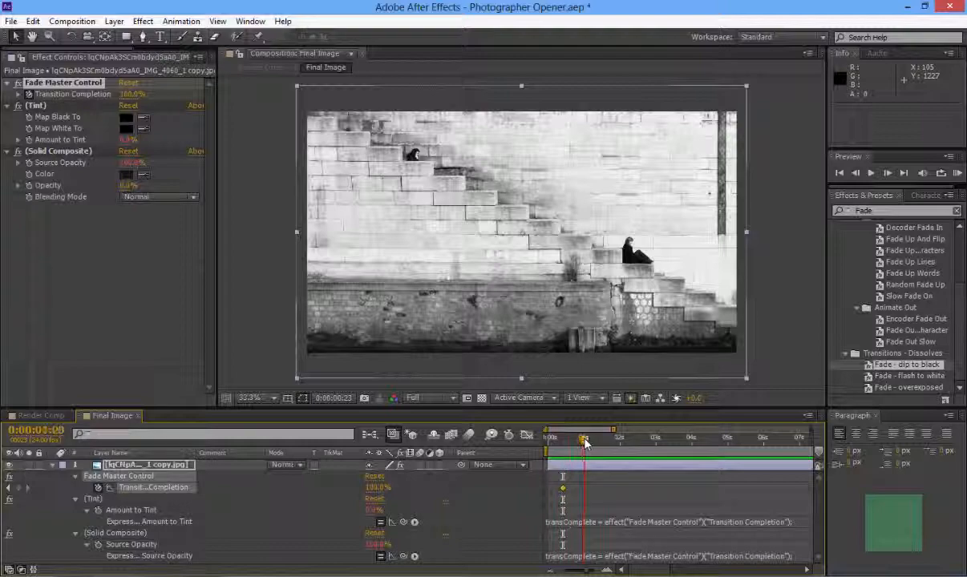
left_click_drag(376, 487, 255, 490)
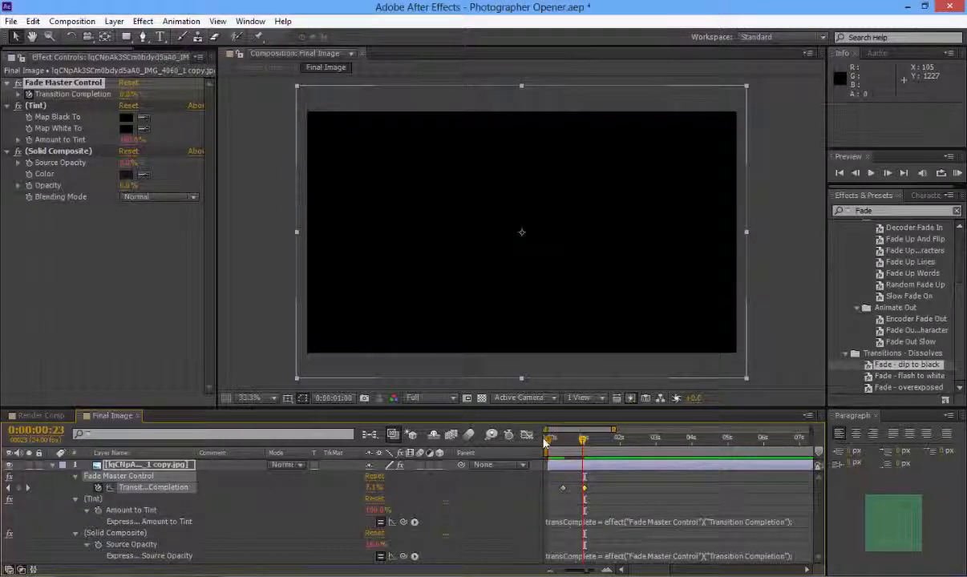
left_click(549, 440)
left_click_drag(550, 443, 585, 443)
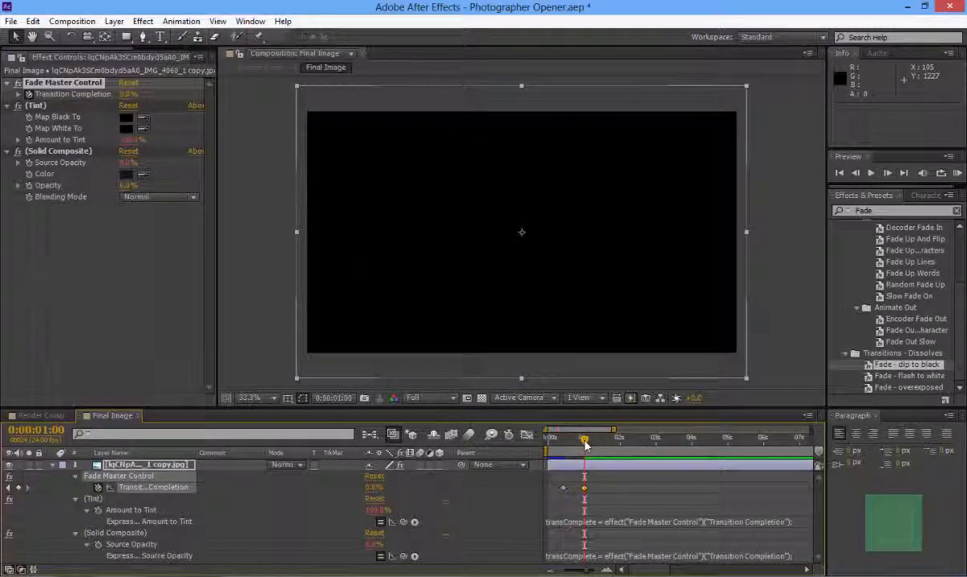
Step: Set the Tint effect's Map Black To colour to 161616
left_click(125, 117)
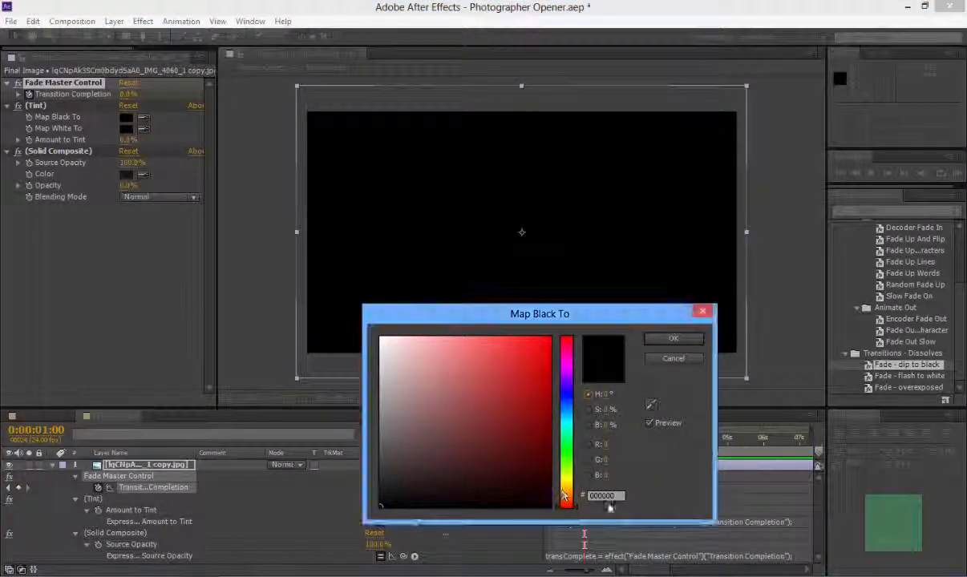
type("161611")
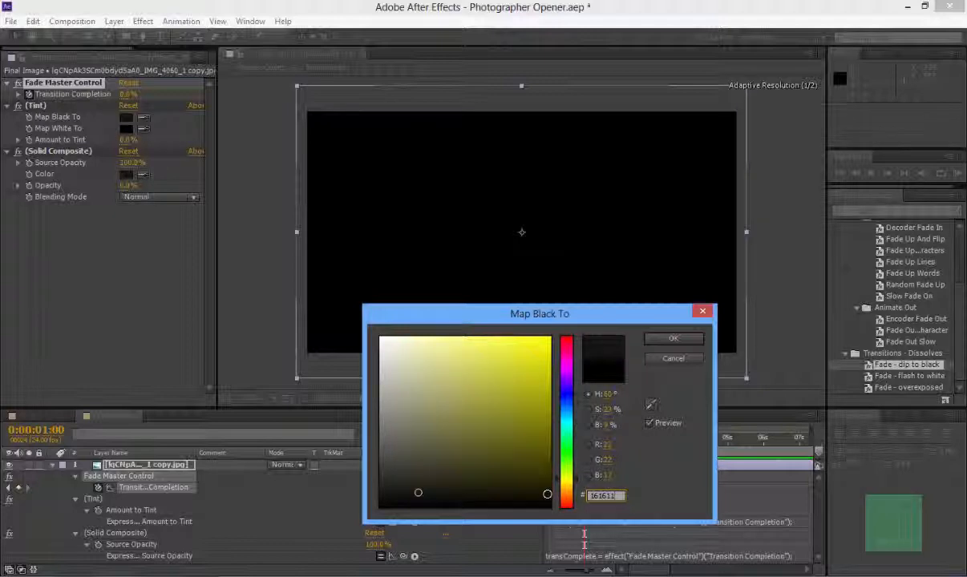
key("BackSpace")
type("616")
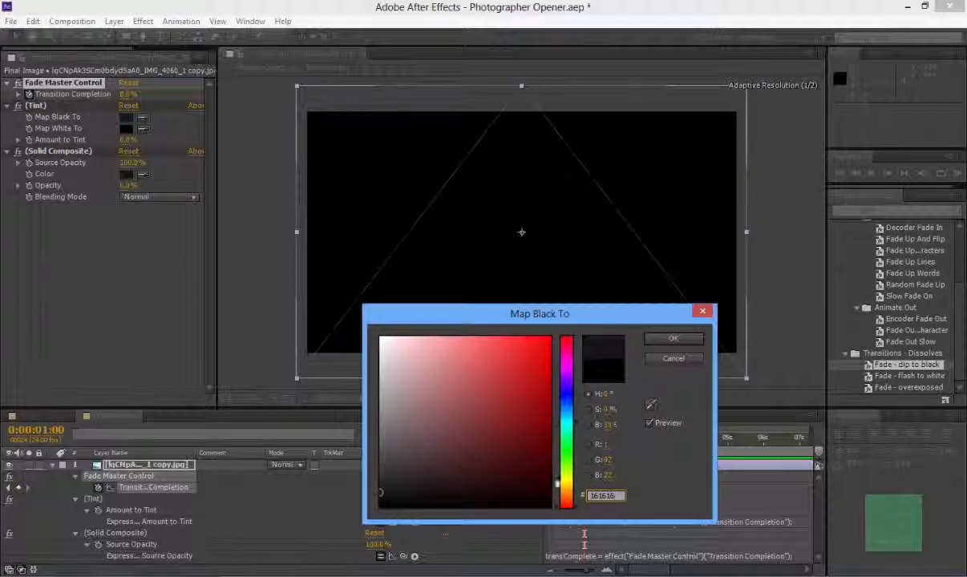
left_click(675, 340)
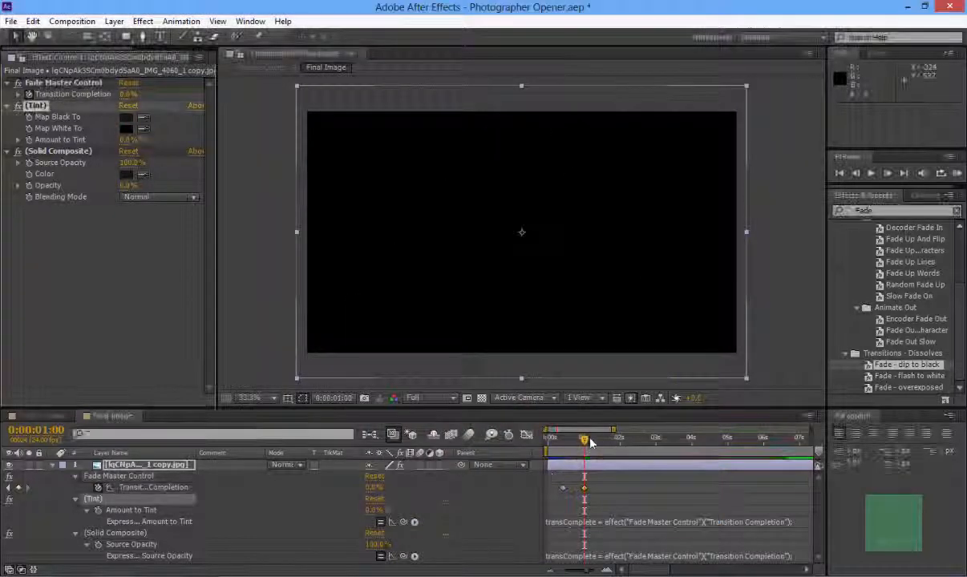
Step: Check the photo's fade in Render Comp between 0:00:03:02 and 0:00:04:06, then return to the Final Image composition
left_click(36, 415)
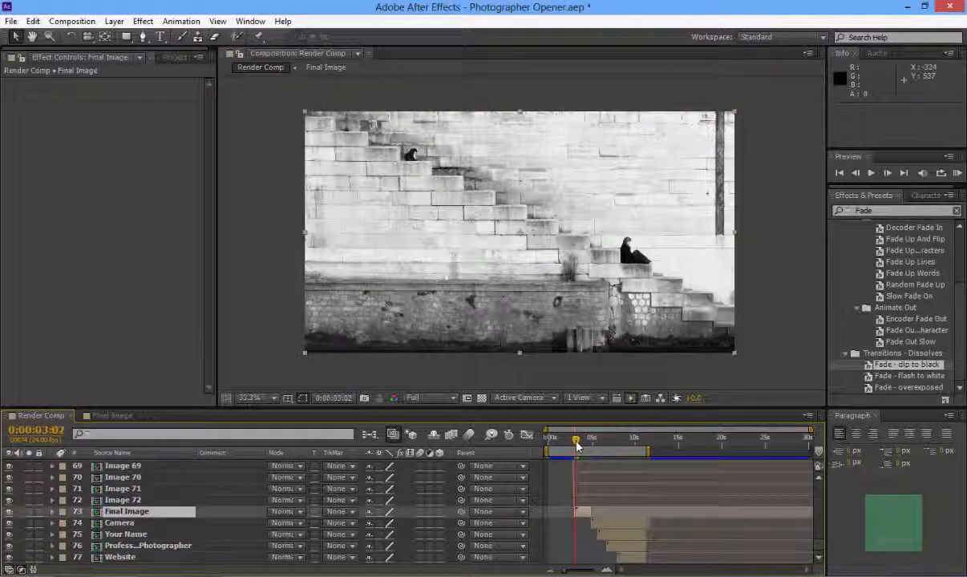
left_click_drag(574, 446, 585, 446)
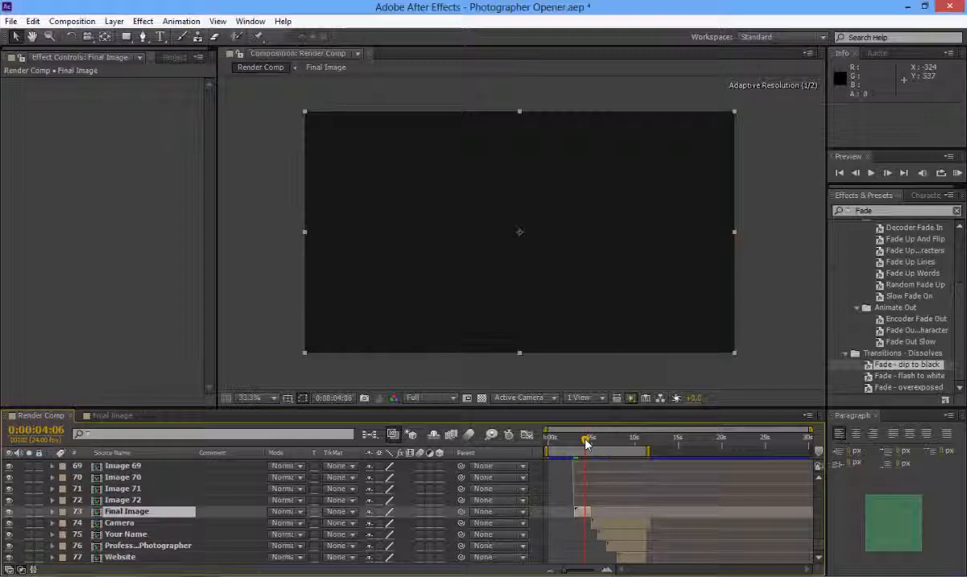
mouse_move(589, 446)
left_mouse_down()
mouse_move(603, 445)
mouse_move(579, 446)
left_mouse_up()
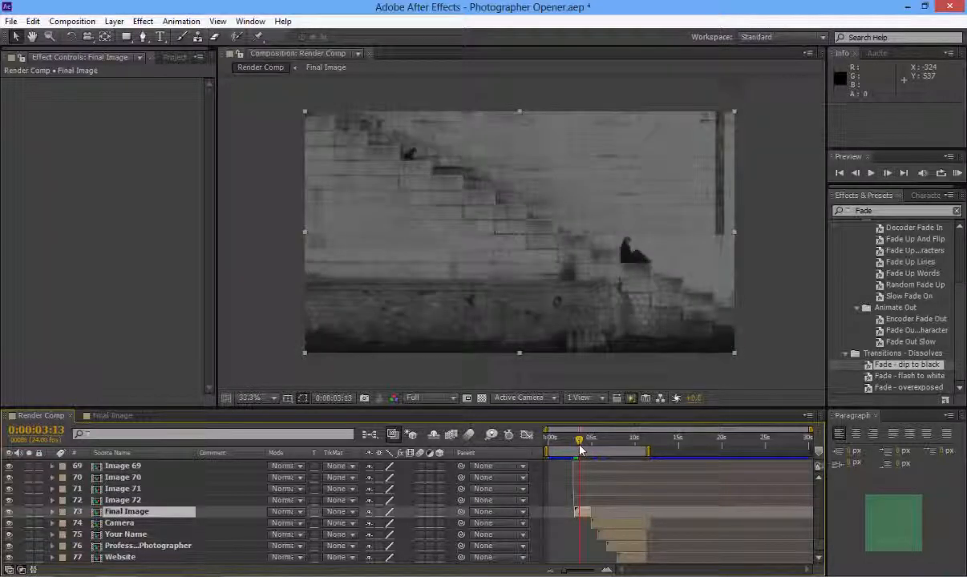
left_click(120, 416)
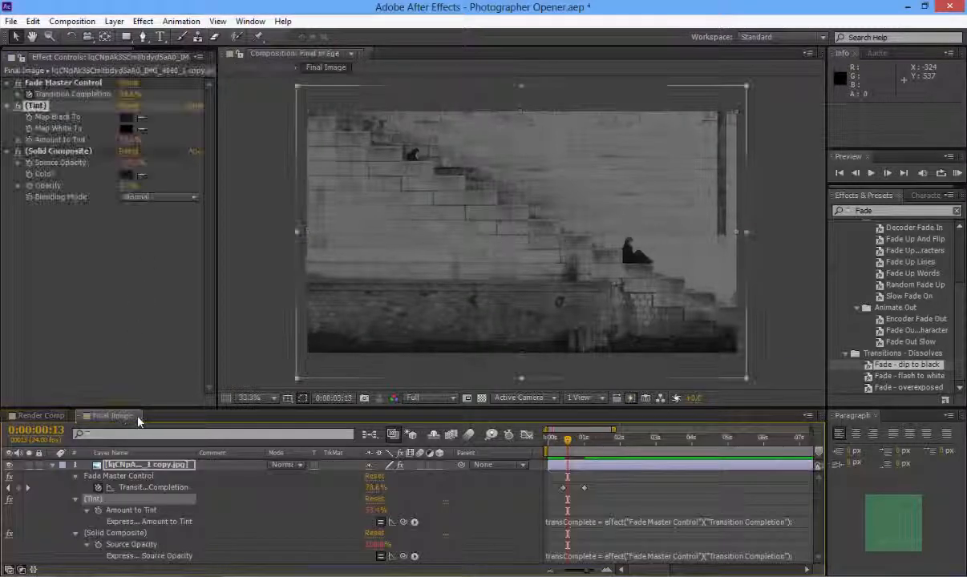
Step: Close the Final Image composition and collapse the Import and Replace Last Main Image Here folders in the project
left_click(138, 417)
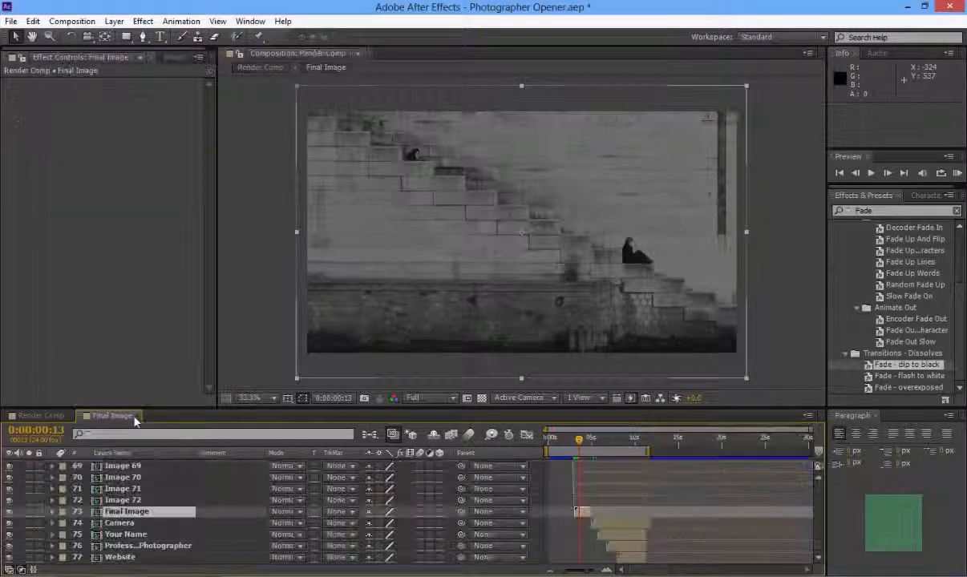
left_click(170, 58)
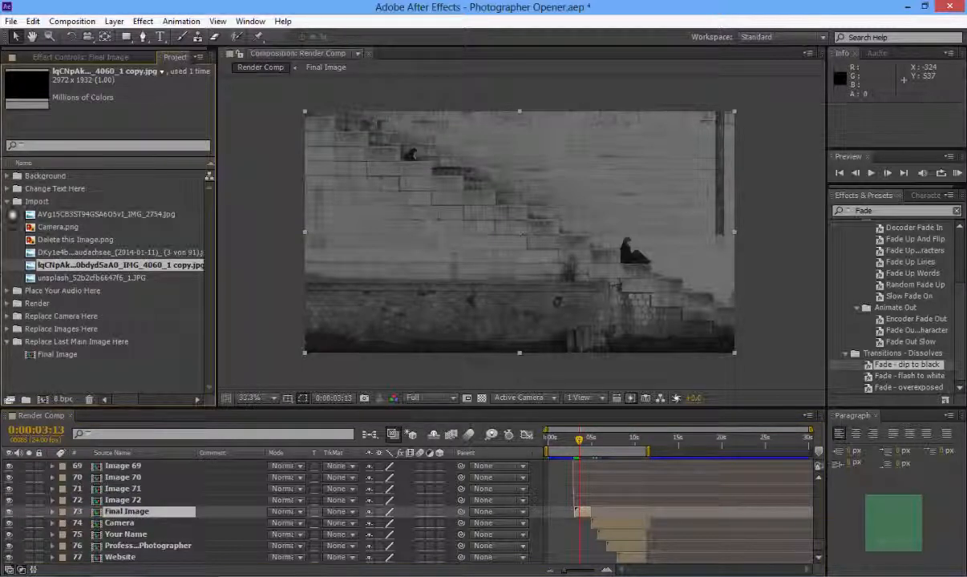
left_click(8, 203)
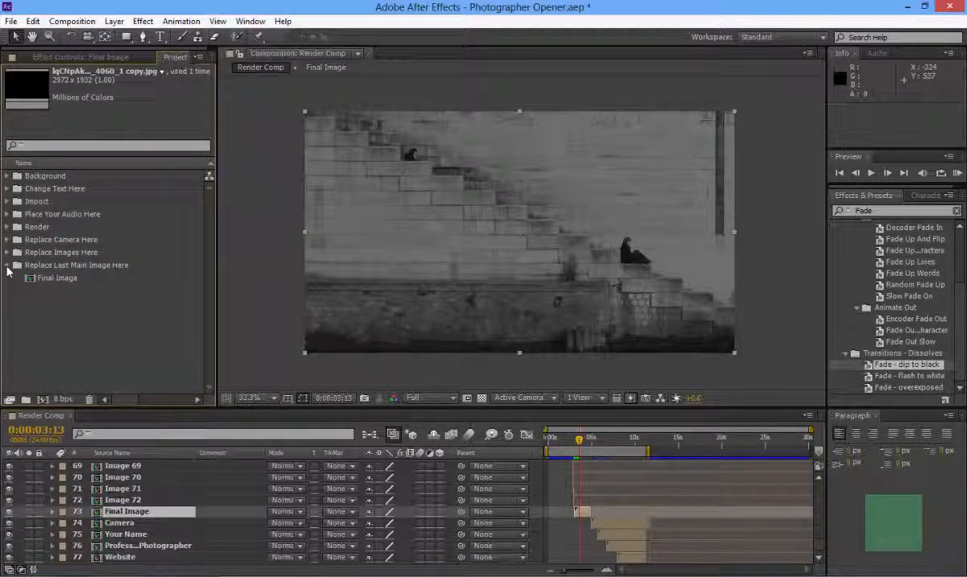
left_click(8, 266)
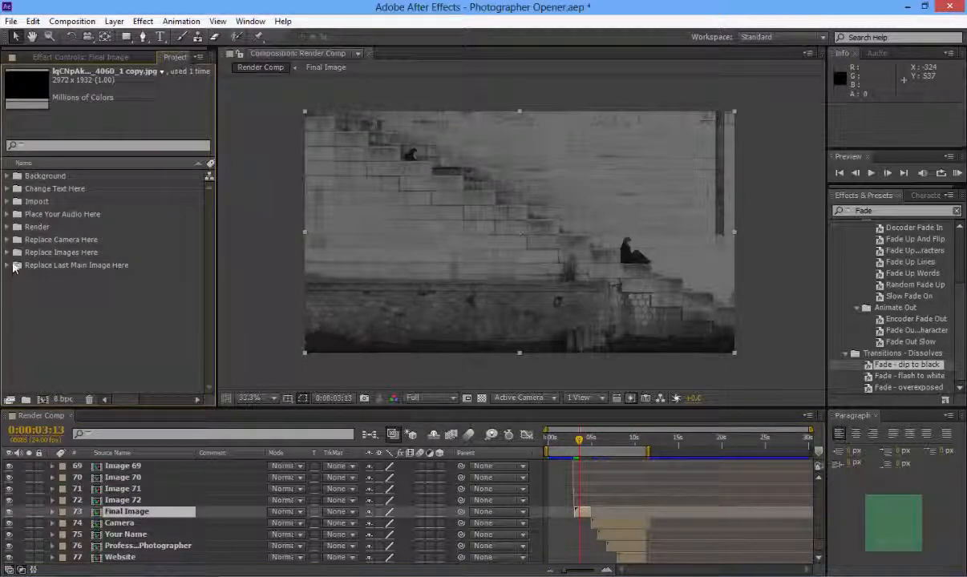
Step: Open the Your Name composition from the Change Text Here folder and view its text in Render Comp at 0:00:06:21
left_click(8, 189)
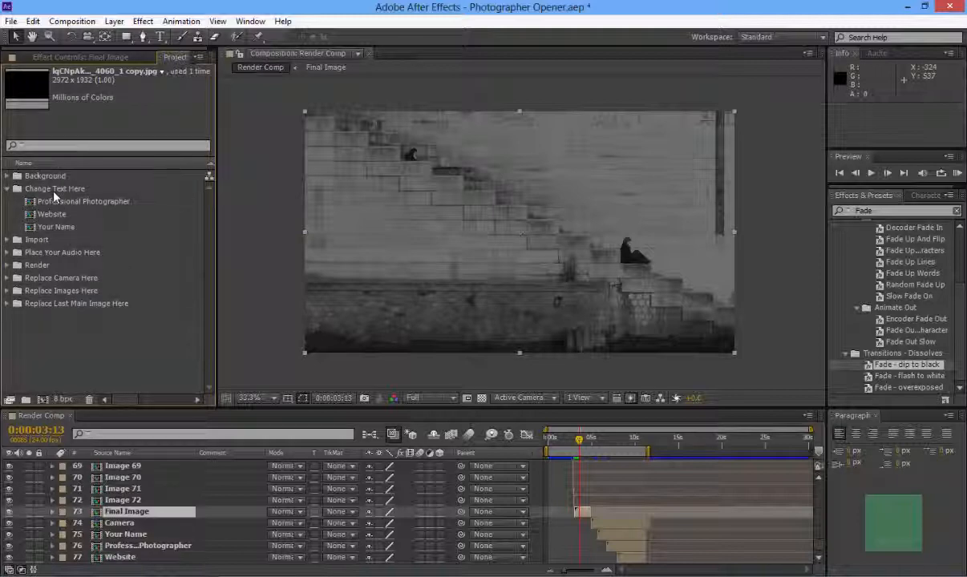
double_click(64, 227)
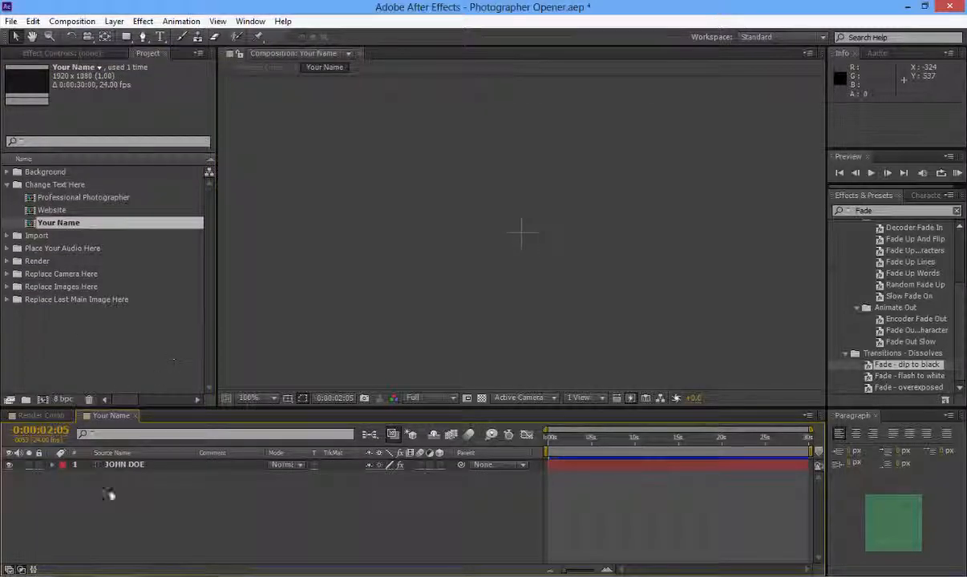
left_click(110, 468)
left_click(31, 416)
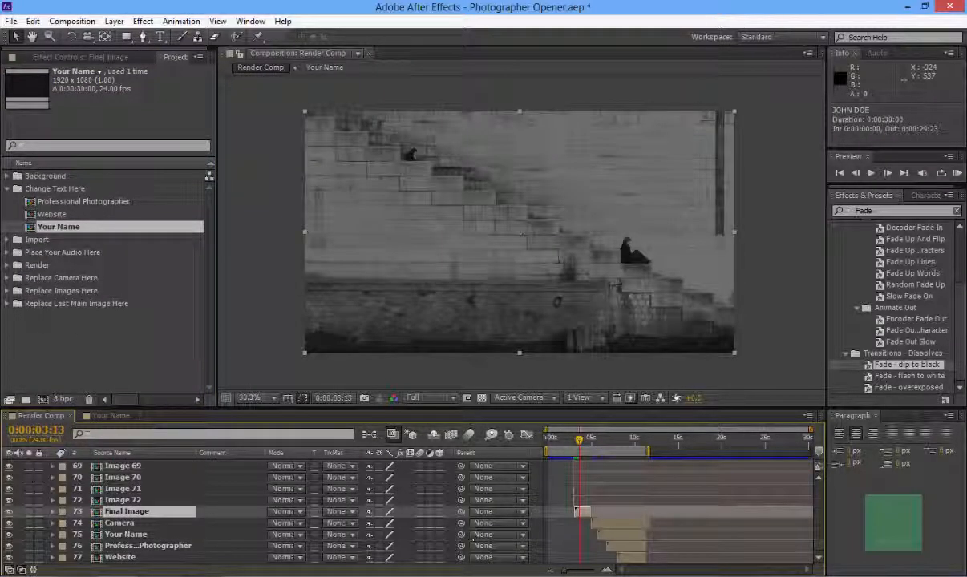
left_click_drag(587, 461, 610, 444)
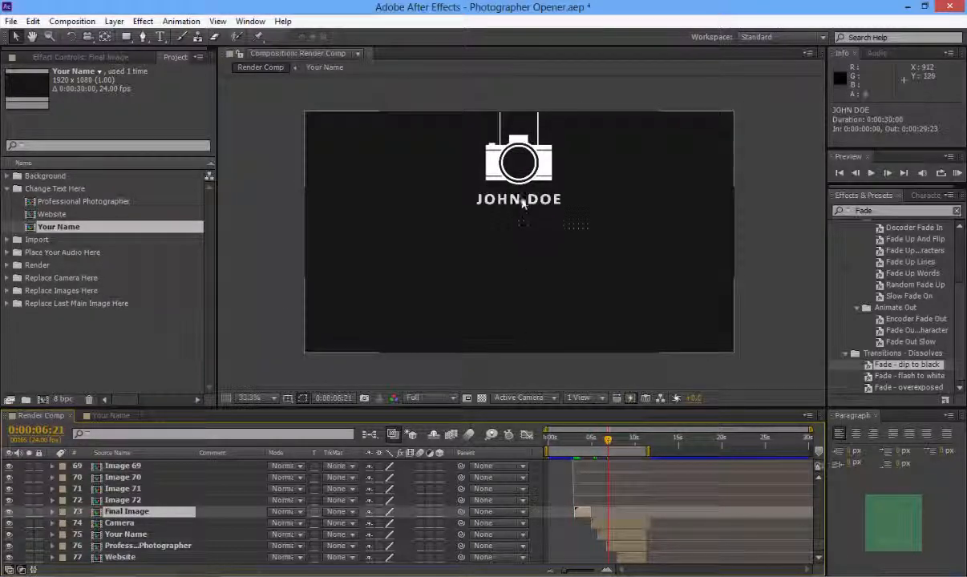
Step: Replace the placeholder name in the Your Name composition's text layer with the photographer's full name
left_click(103, 417)
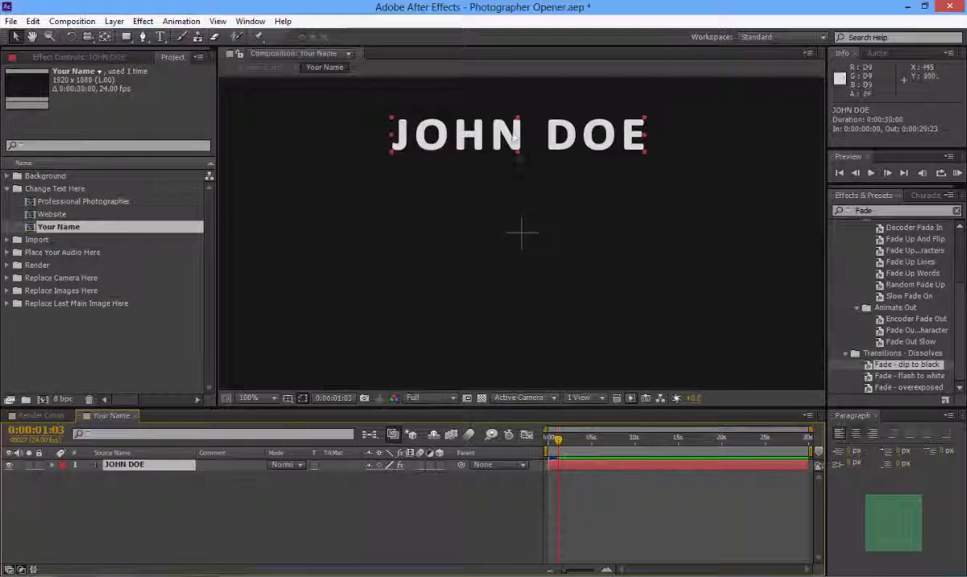
double_click(517, 143)
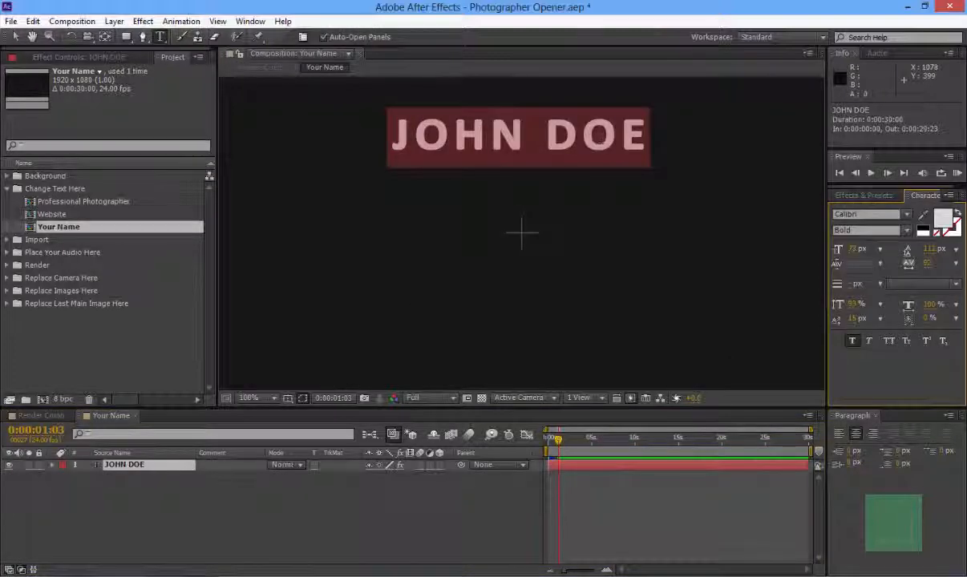
type("Jane Dow")
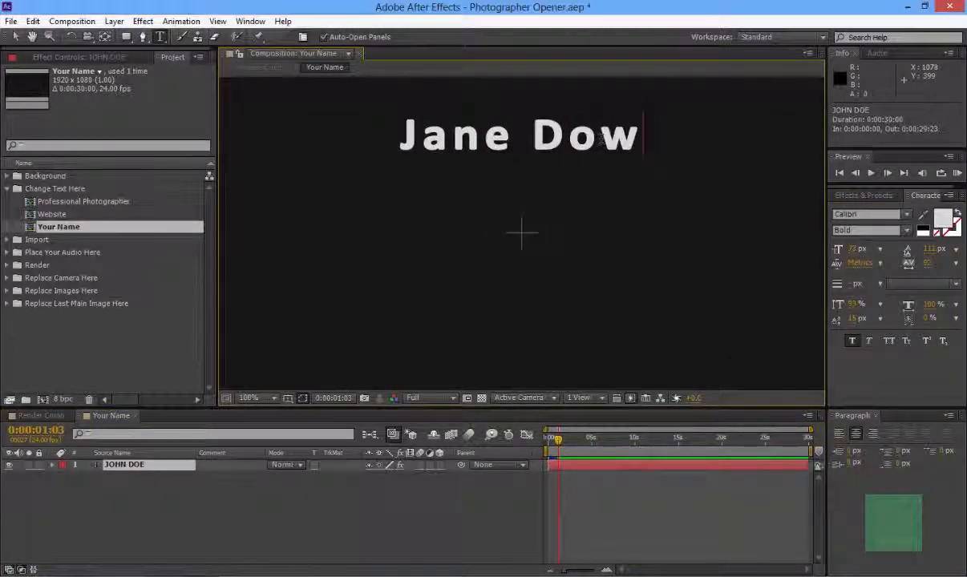
key("BackSpace")
type("e")
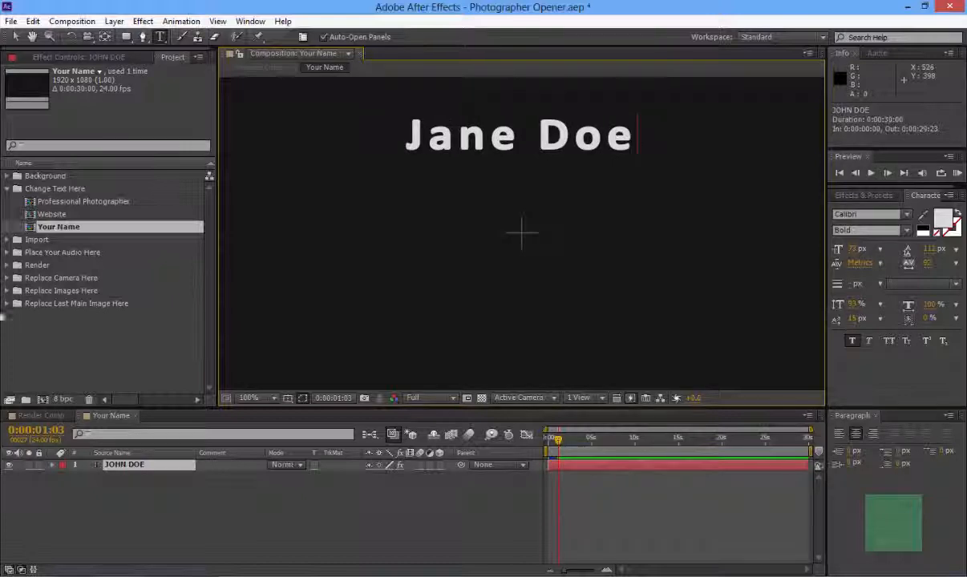
Step: Check the new name text in Render Comp and close the Your Name composition
left_click(134, 368)
left_click(40, 416)
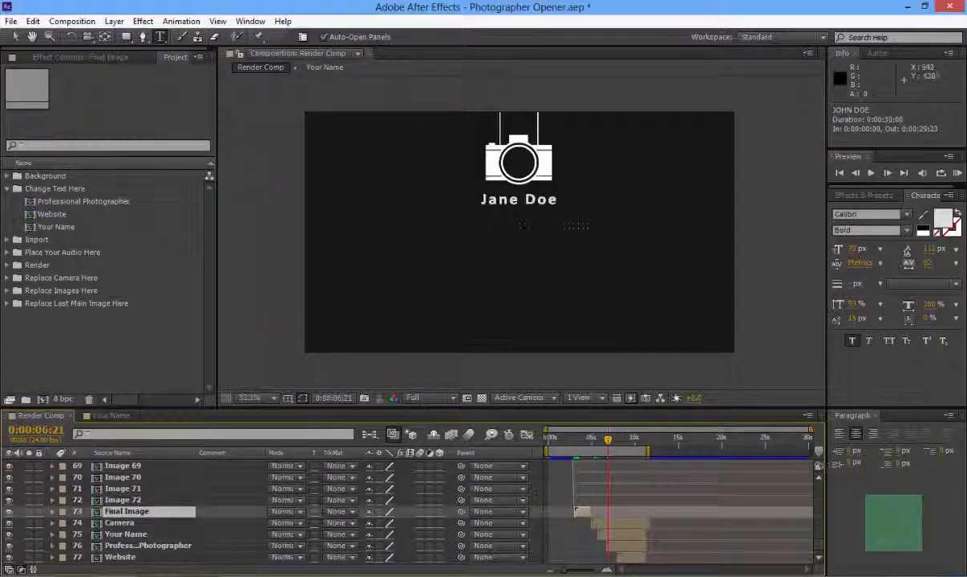
left_click(112, 415)
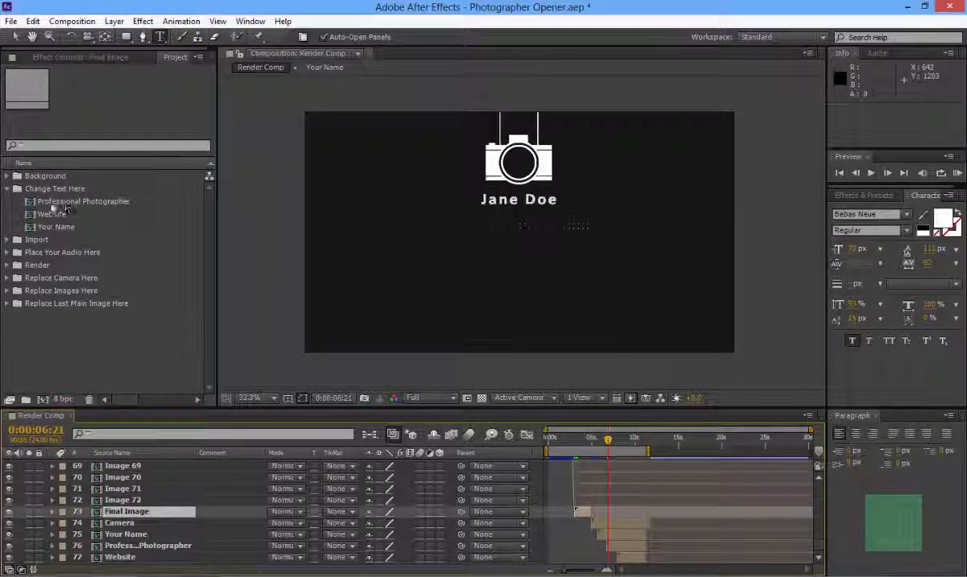
Step: Look over the Professional Photographer and Website text compositions, viewing the texts in Render Comp at 0:00:10:05
double_click(96, 202)
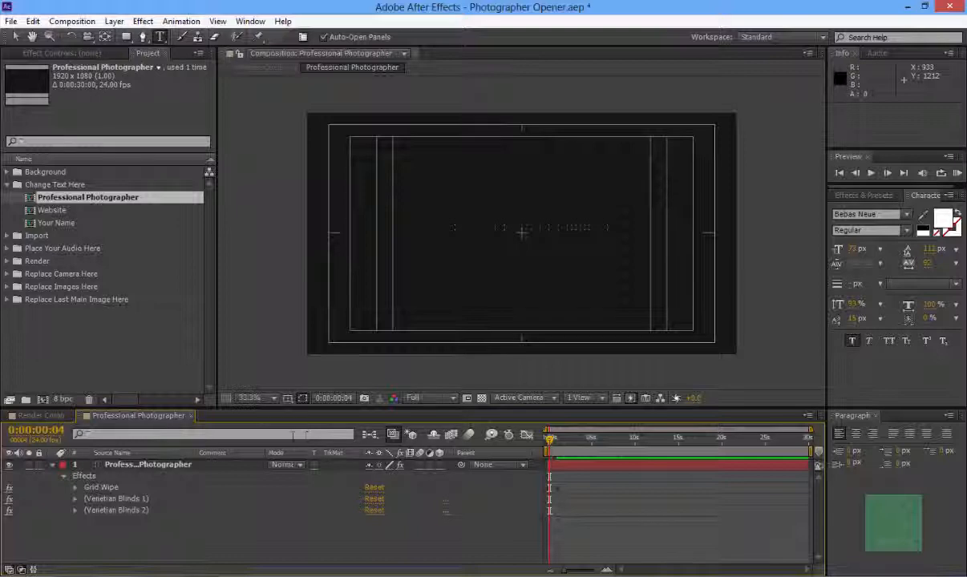
left_click(191, 422)
double_click(60, 208)
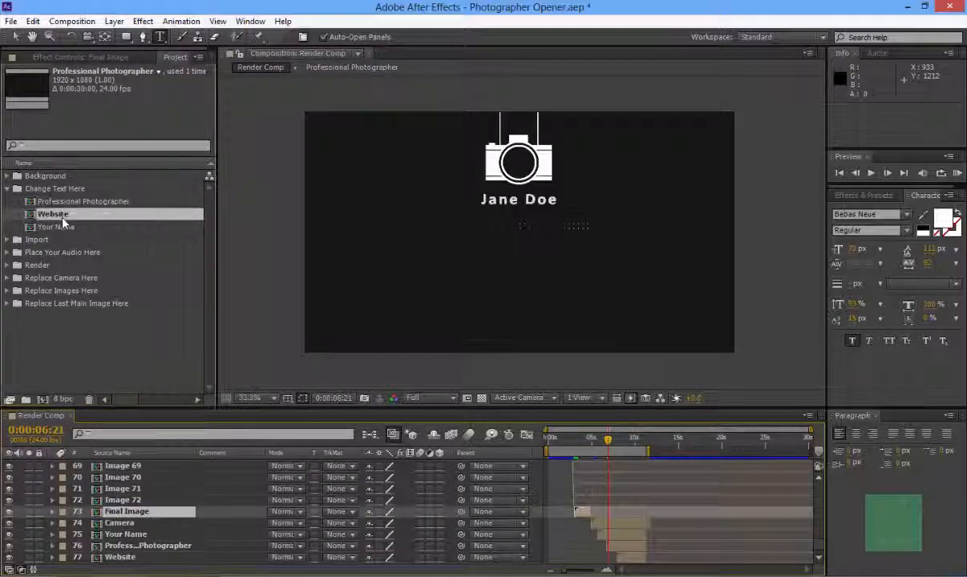
left_click(40, 416)
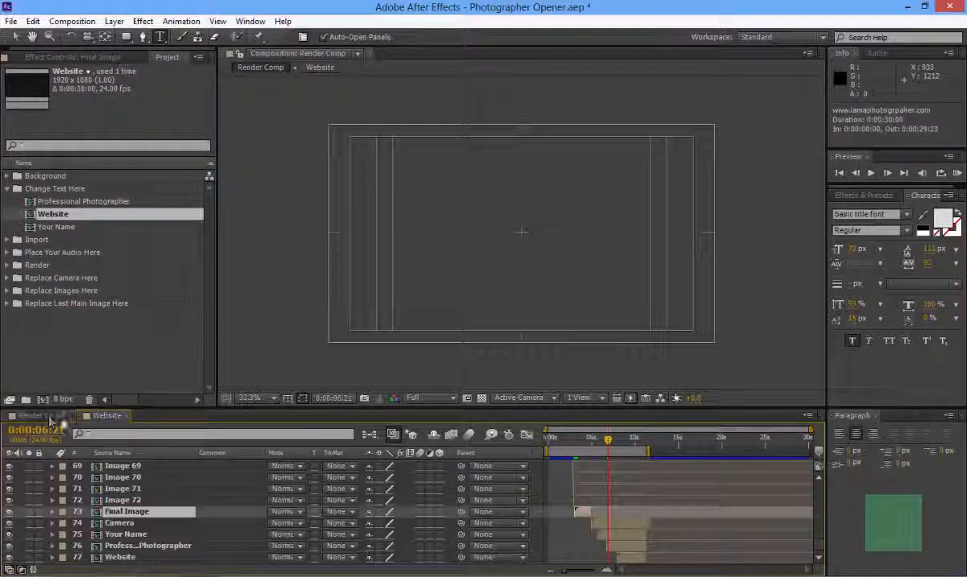
left_click_drag(608, 439, 643, 444)
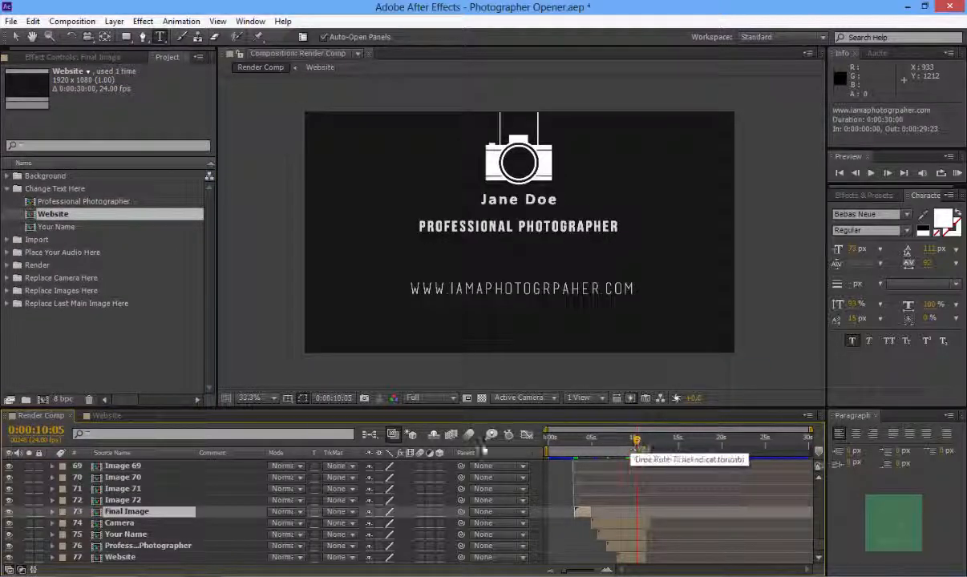
left_click(107, 416)
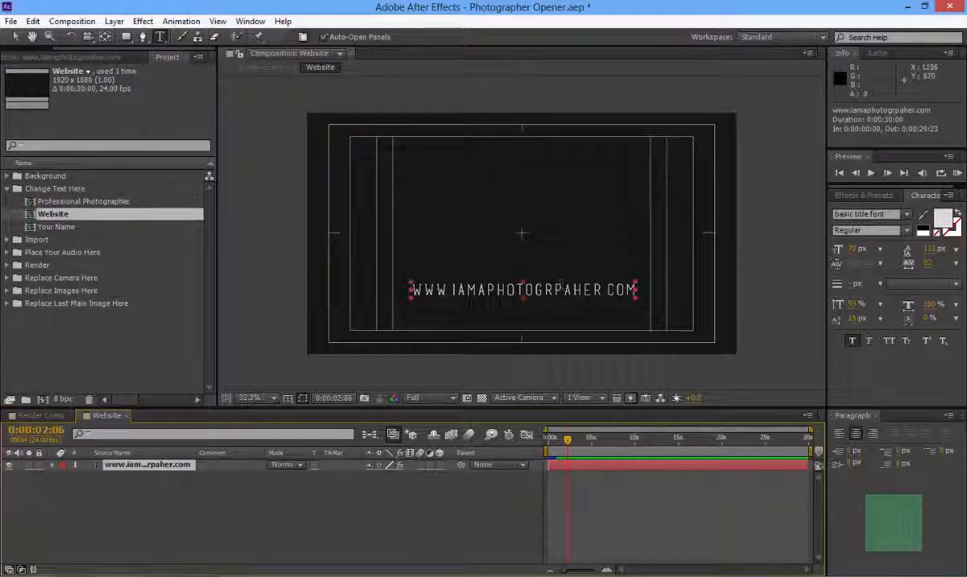
Step: Change the domain name in the Website text to example, keeping www and com, and check it in Render Comp
left_click(576, 293)
left_click_drag(440, 291, 607, 290)
type("ir")
key("BackSpace")
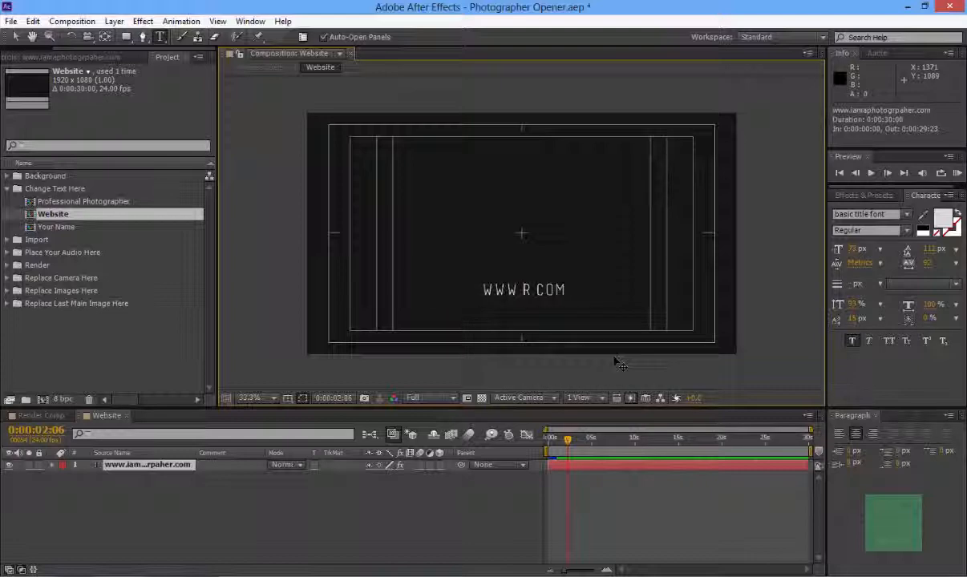
key("BackSpace")
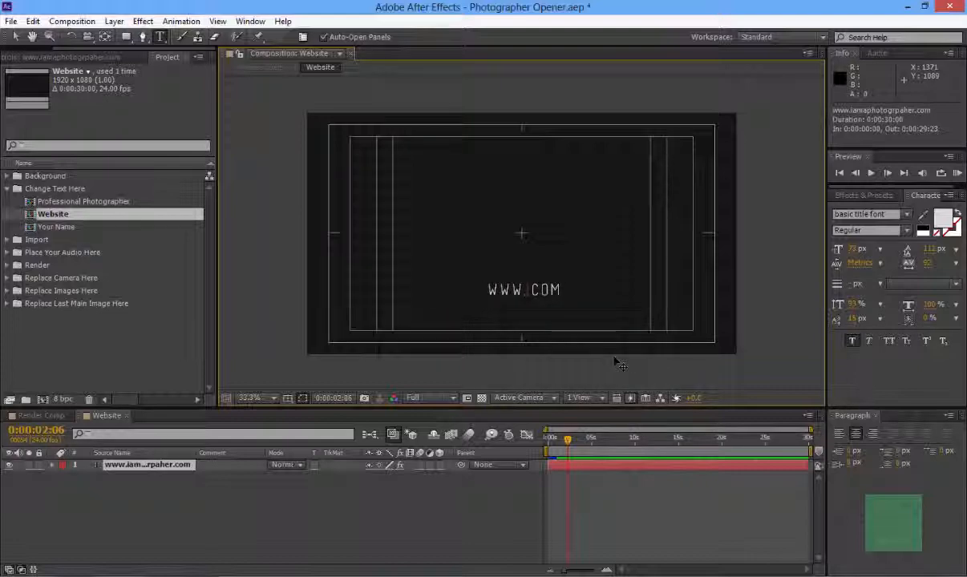
type("example")
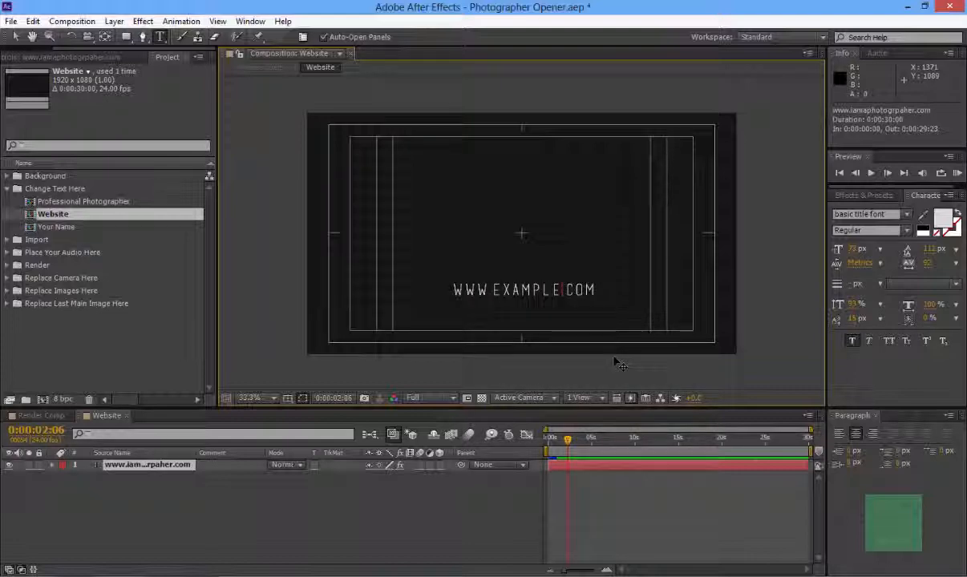
left_click(37, 415)
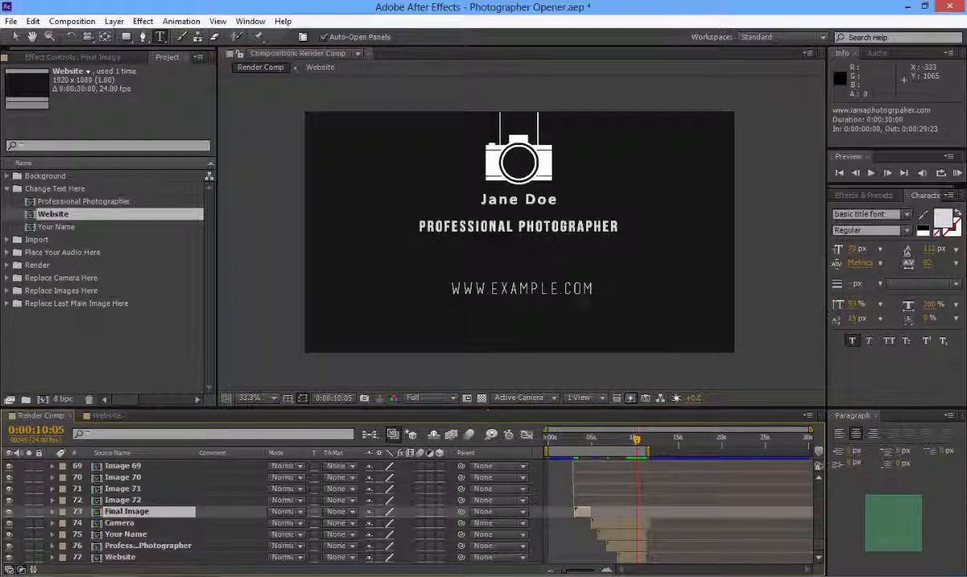
Step: Undo the Website text change, return to Render Comp and switch back to the Selection tool
left_click(107, 416)
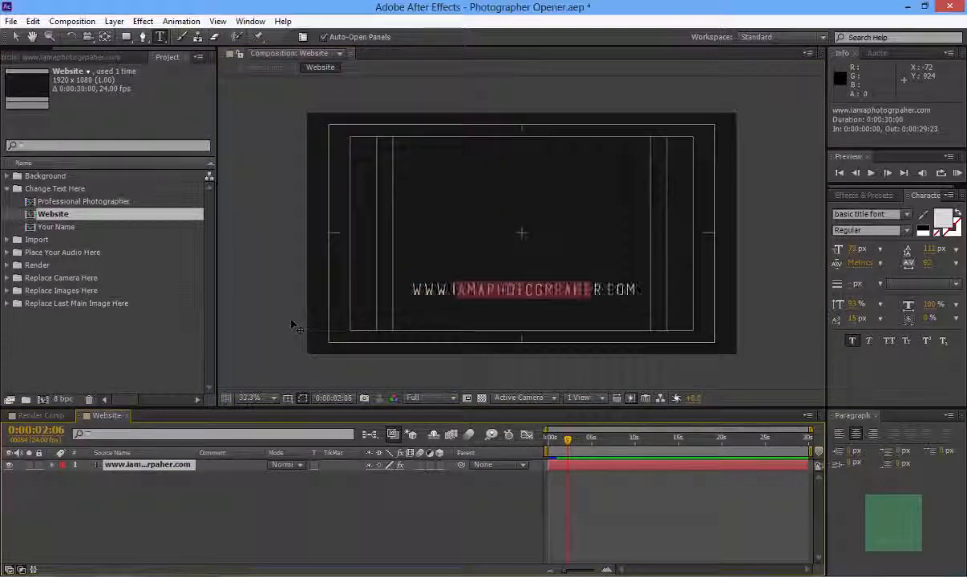
left_click(37, 415)
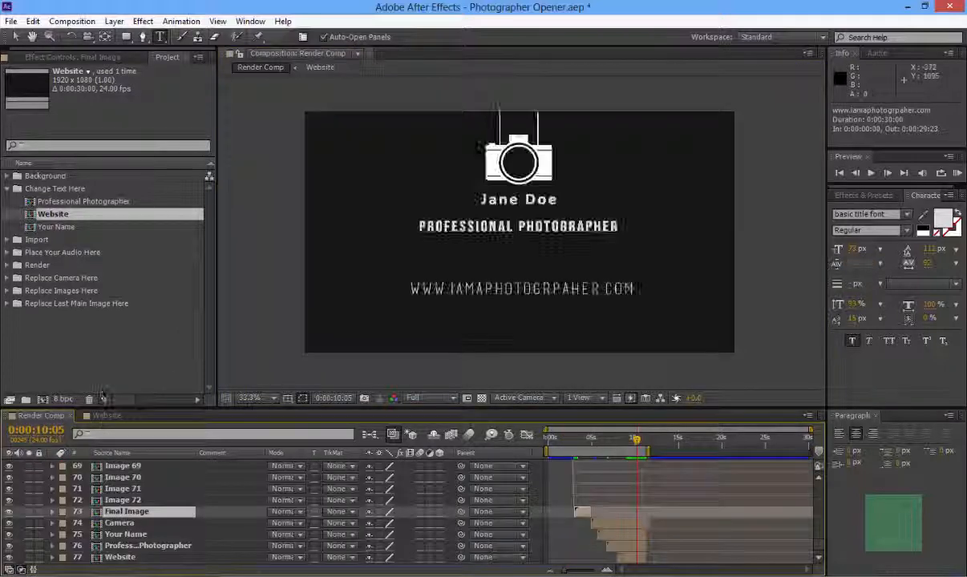
left_click(16, 37)
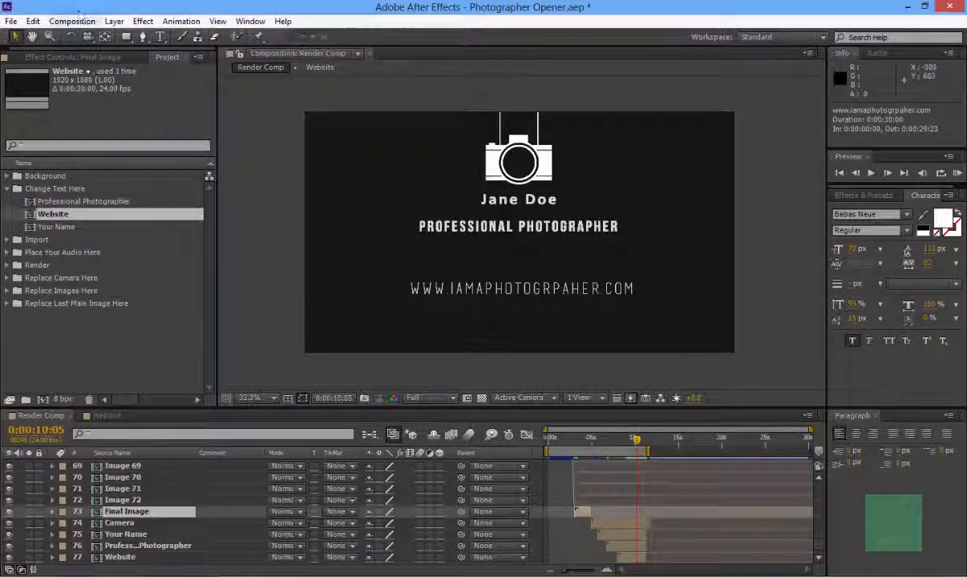